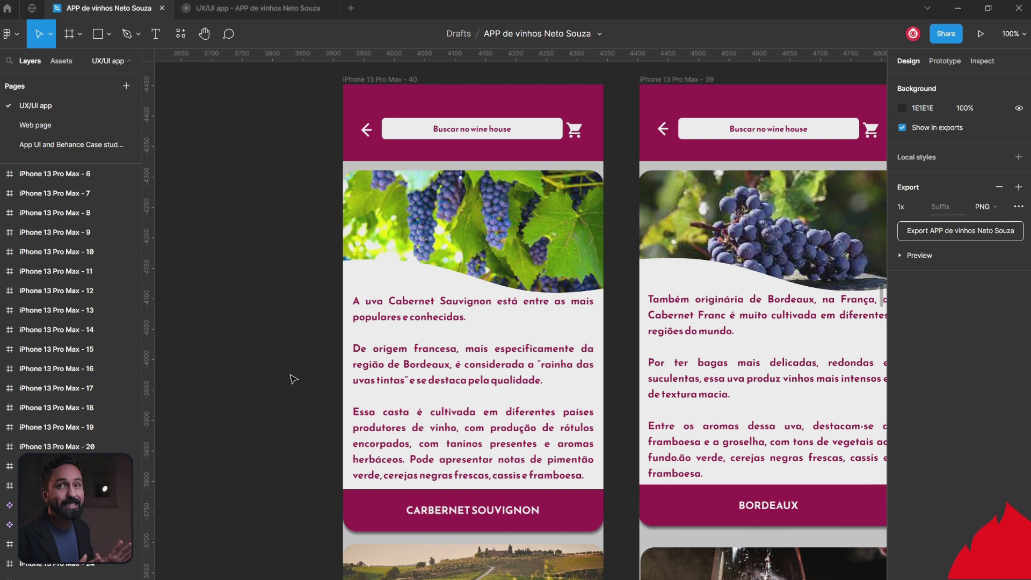
Step: Paste a copy of the Cabernet Sauvignon screen beside the iPhone 13 Pro Max - 40 frame
key(ctrl+v)
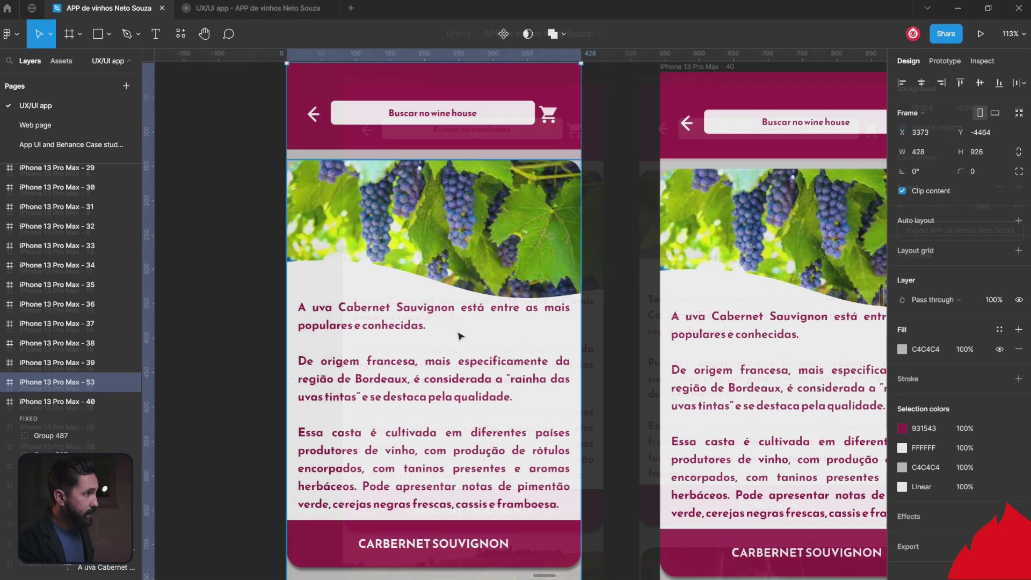
scroll(488, 381, up, 3)
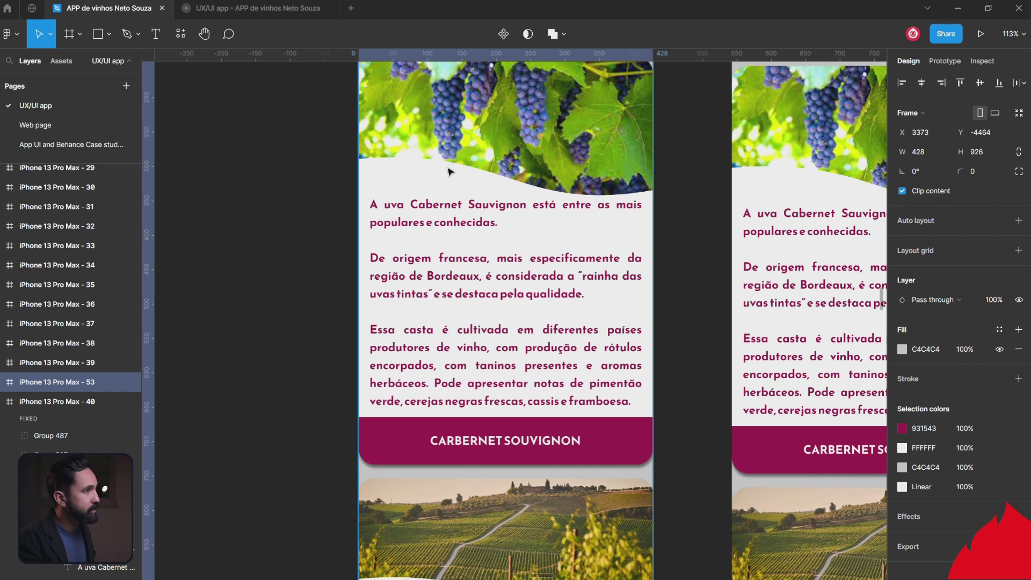
click(324, 248)
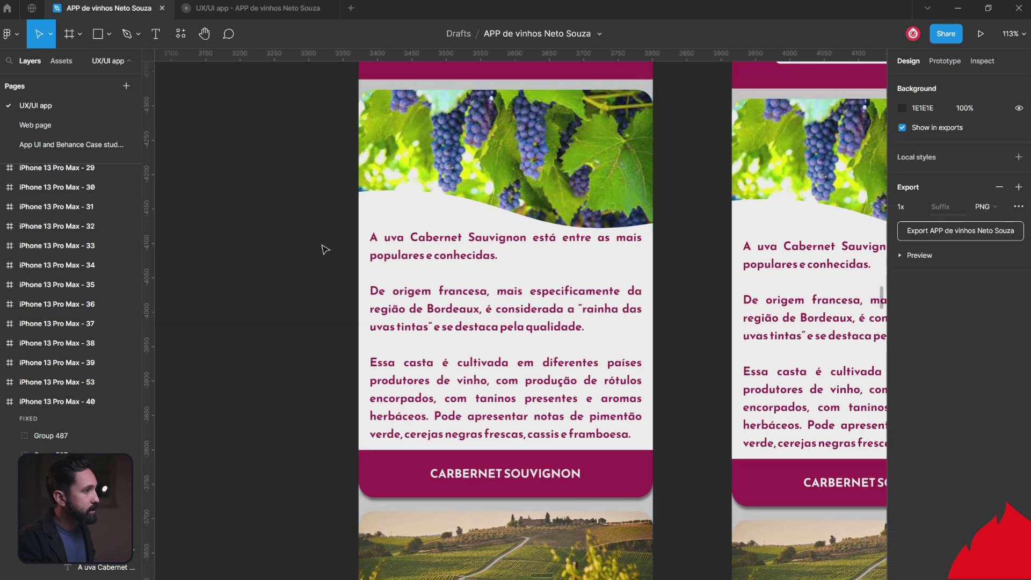
scroll(324, 248, up, 3)
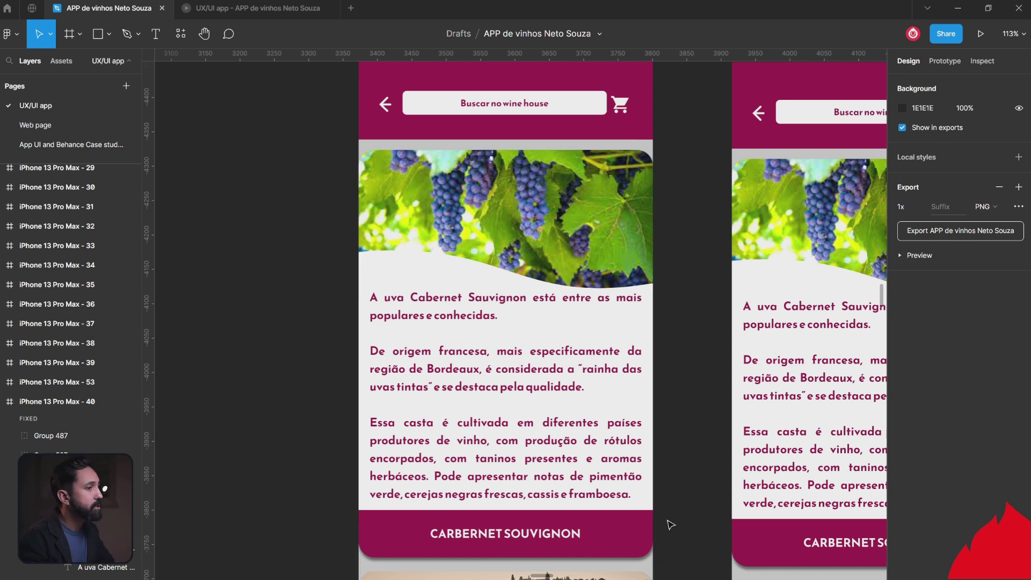
scroll(666, 547, down, 1)
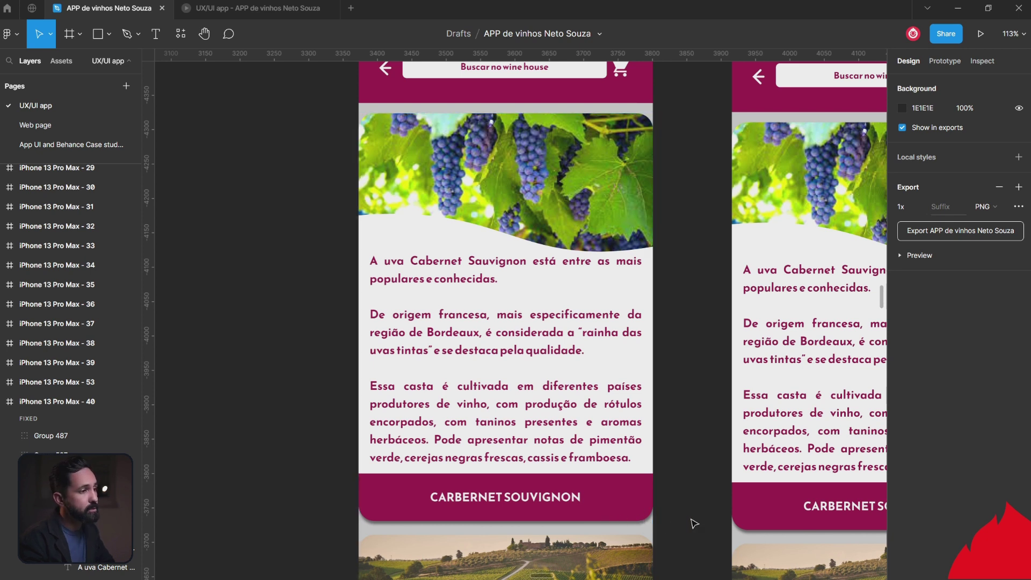
scroll(389, 484, up, 1)
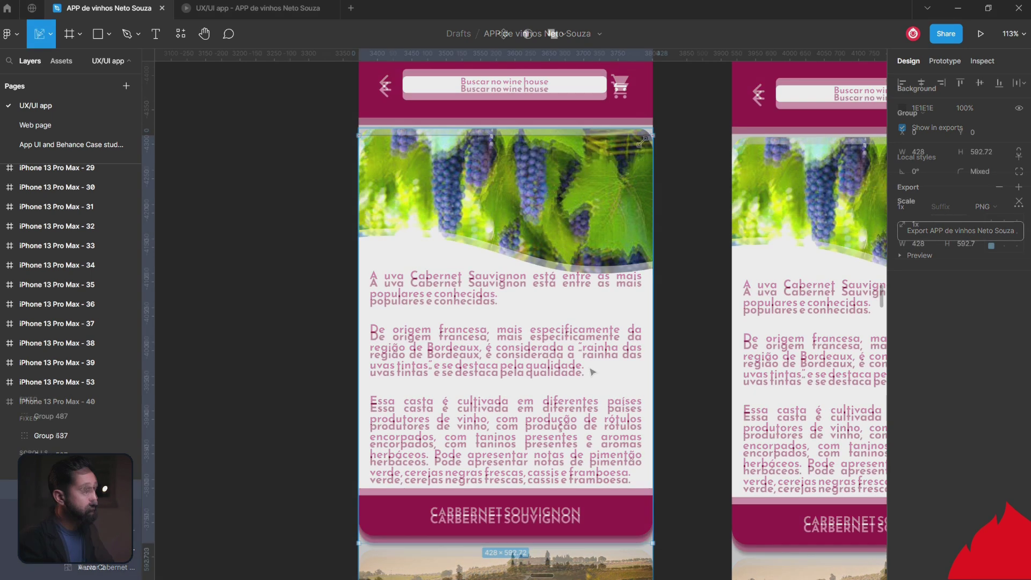
Step: Scale the copied screen's Cabernet Sauvignon card to about 408 × 565 and center it horizontally within the frame
drag(642, 142, 625, 155)
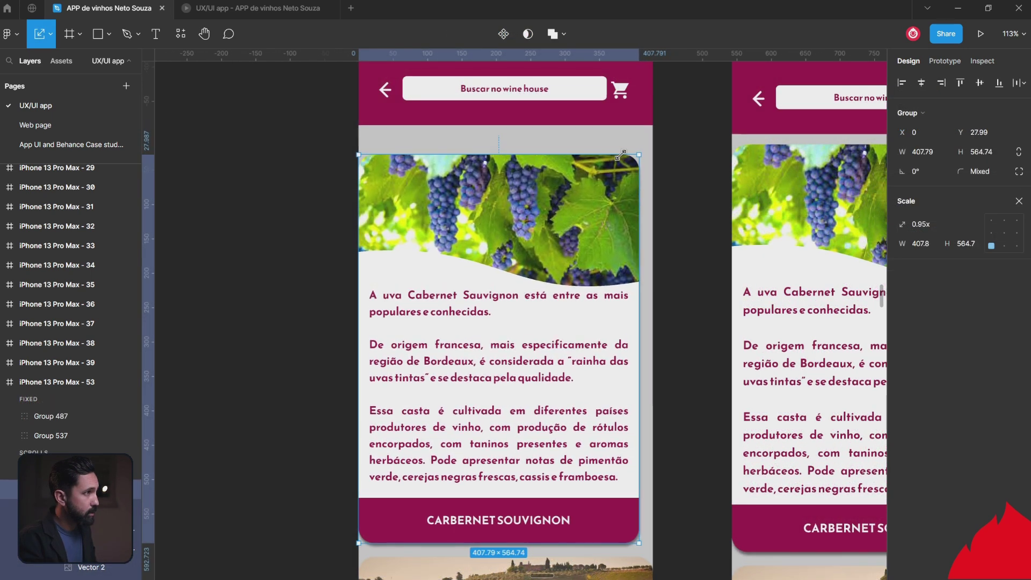
drag(588, 189, 590, 186)
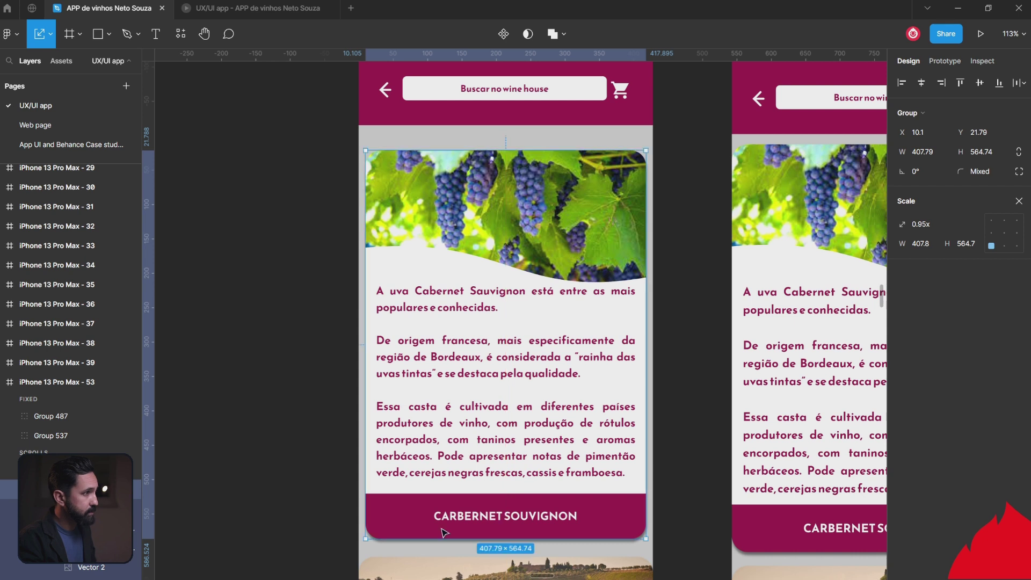
click(355, 510)
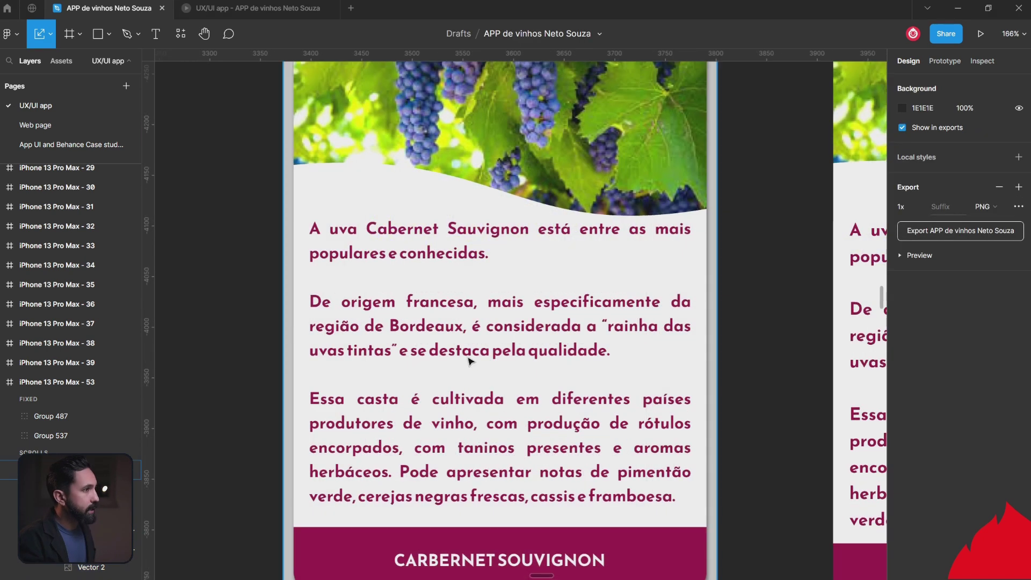
Step: Set the Cabernet Sauvignon description in the scaled card to Regular weight with left alignment
click(482, 332)
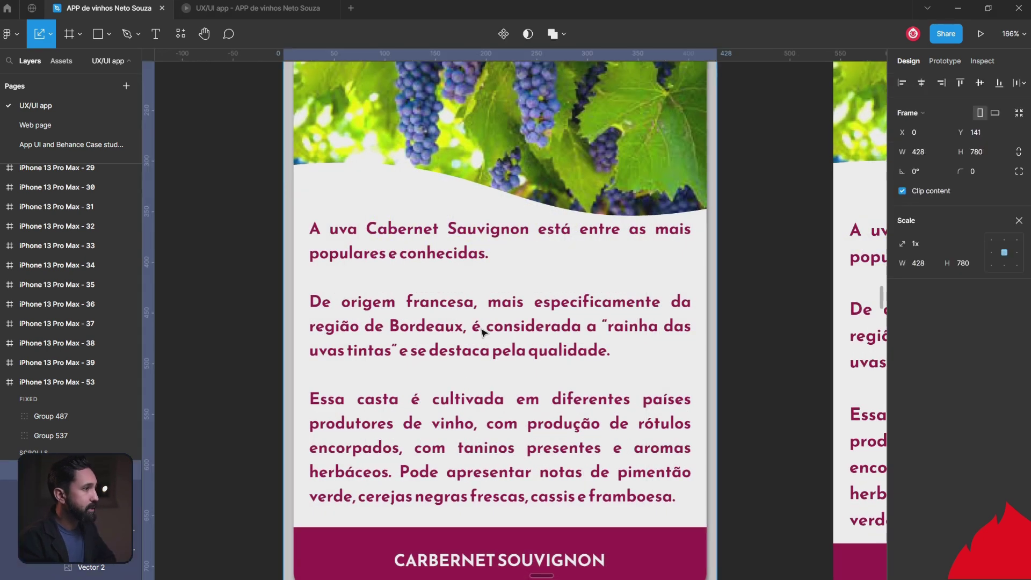
click(482, 332)
click(916, 350)
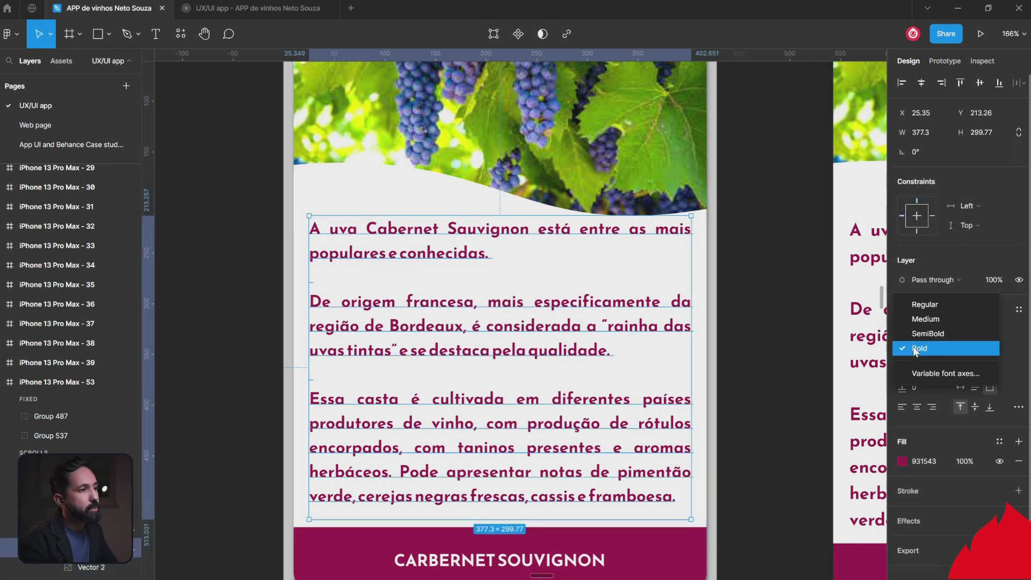
click(925, 308)
key(Escape)
scroll(626, 291, down, 3)
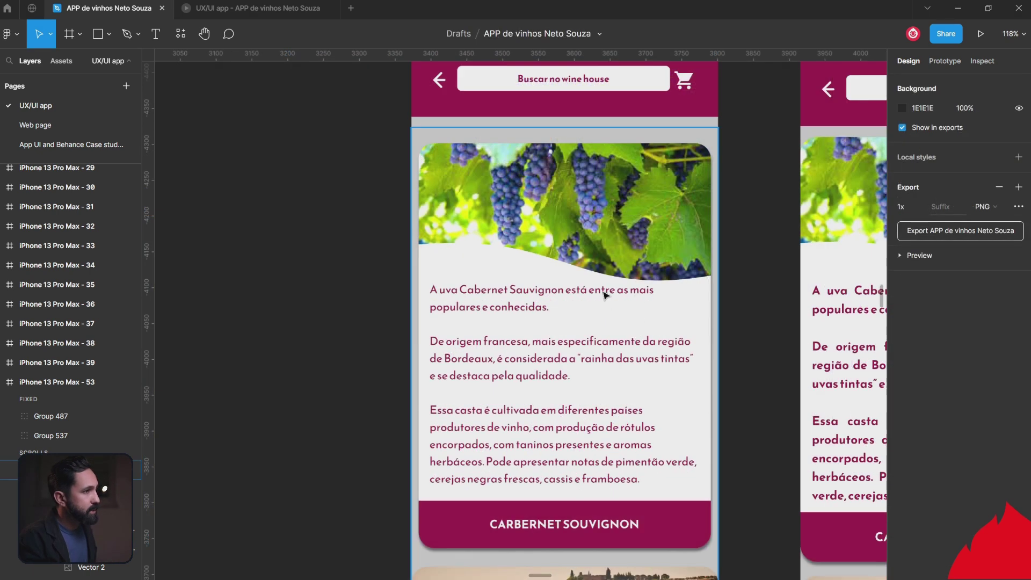
Step: Delete the description's closing sentence starting with "Pode apresentar notas" and resize its text box to about 364 × 276
click(552, 461)
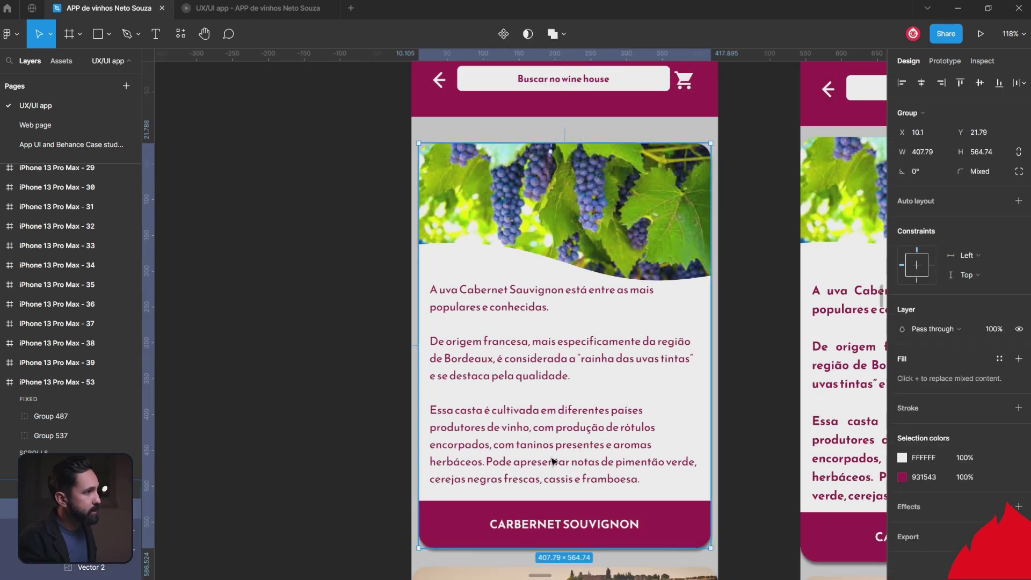
double_click(542, 304)
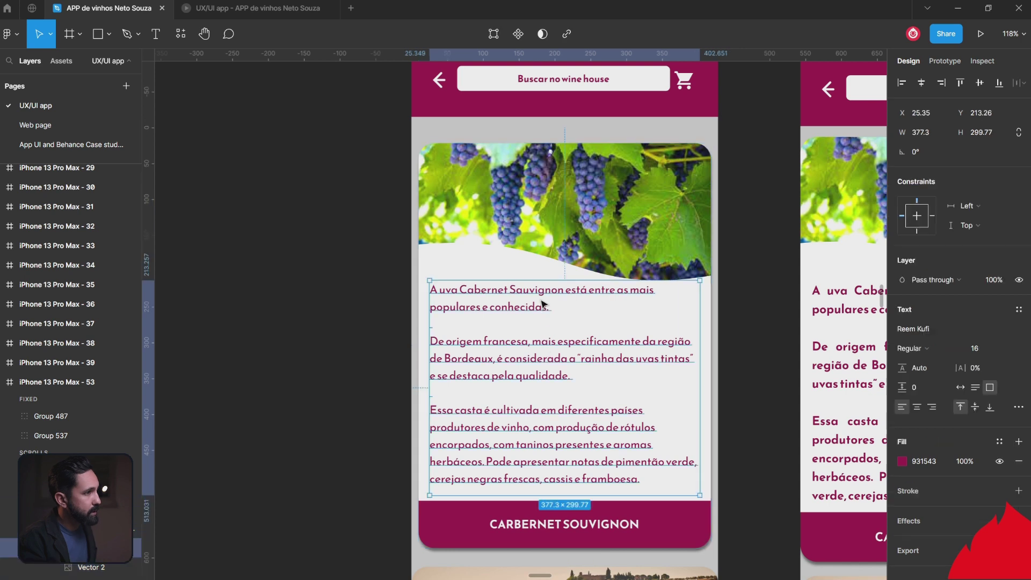
double_click(542, 304)
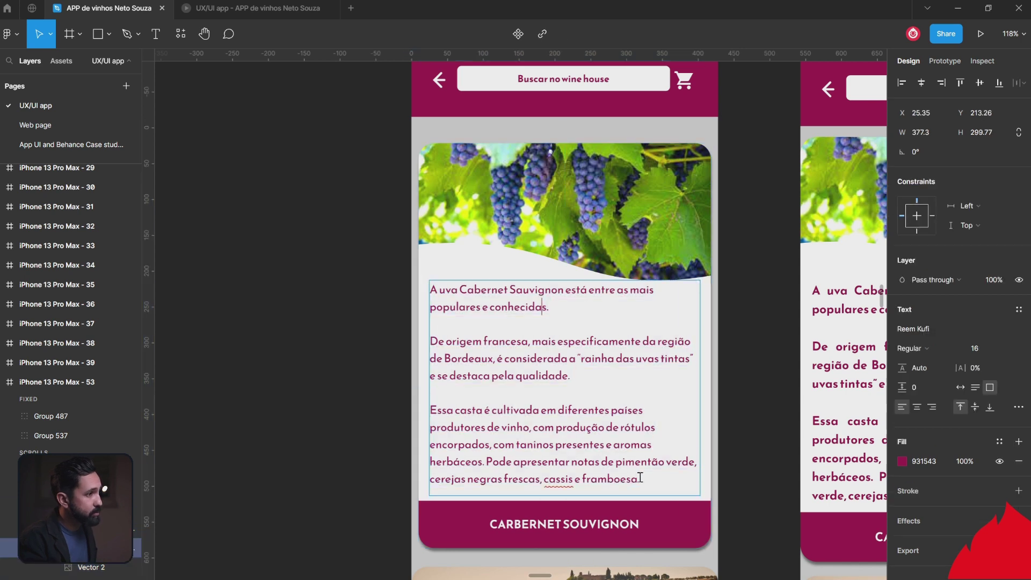
drag(639, 480, 486, 460)
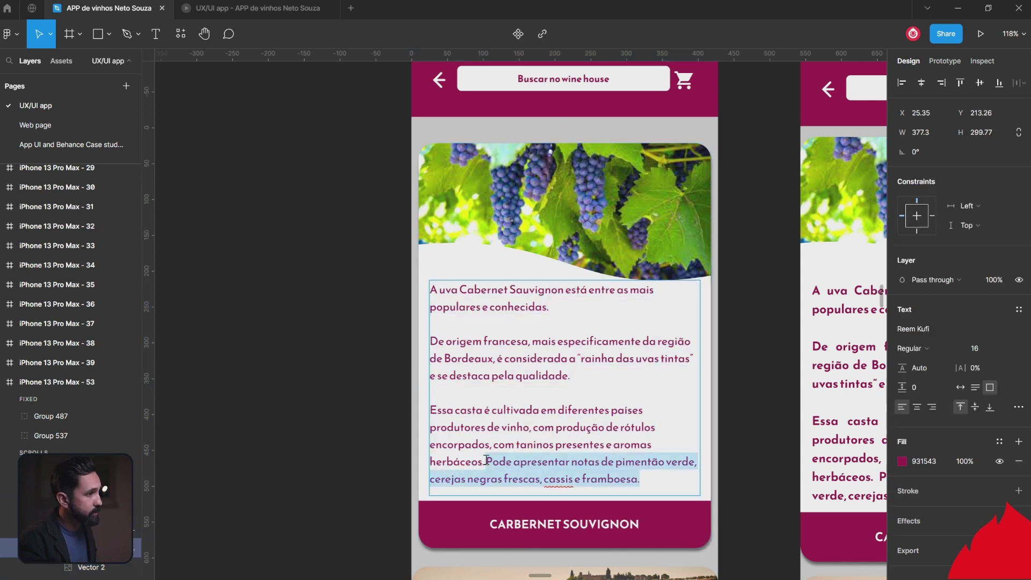
key(BackSpace)
key(Escape)
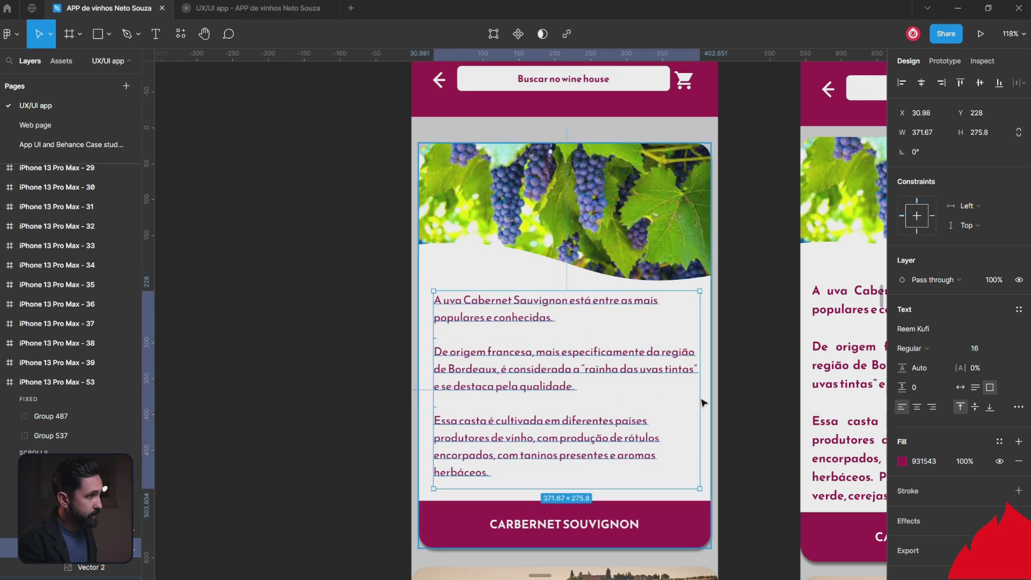
drag(699, 398, 694, 398)
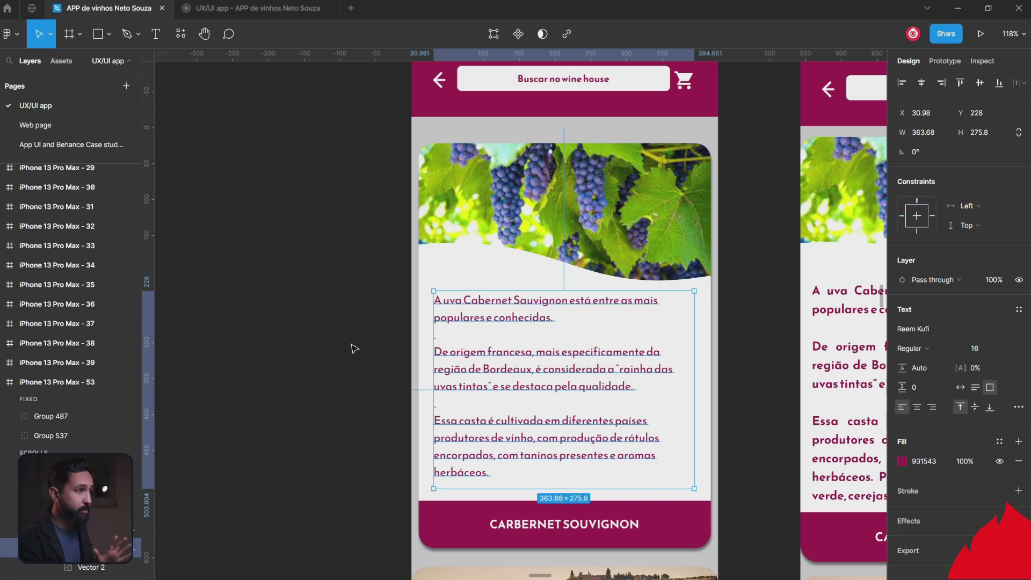
click(332, 335)
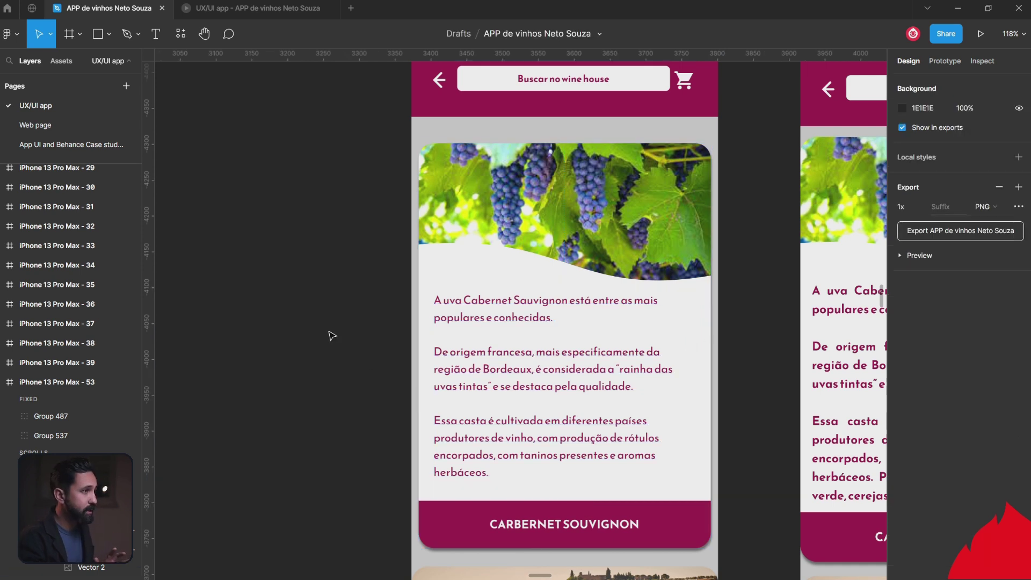
Step: Edit the grape photo's vector shape, raising its wavy lower edge so the image is about 138 high
scroll(590, 278, up, 1)
click(591, 278)
double_click(590, 278)
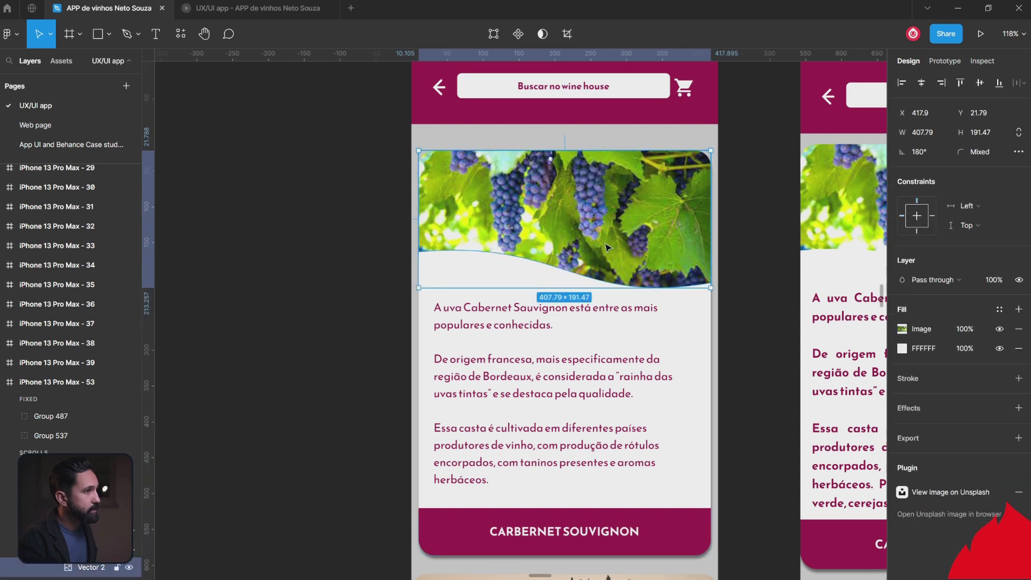
double_click(606, 248)
mouse_move(369, 230)
mouse_down()
mouse_move(414, 276)
mouse_move(721, 293)
mouse_move(712, 245)
mouse_up()
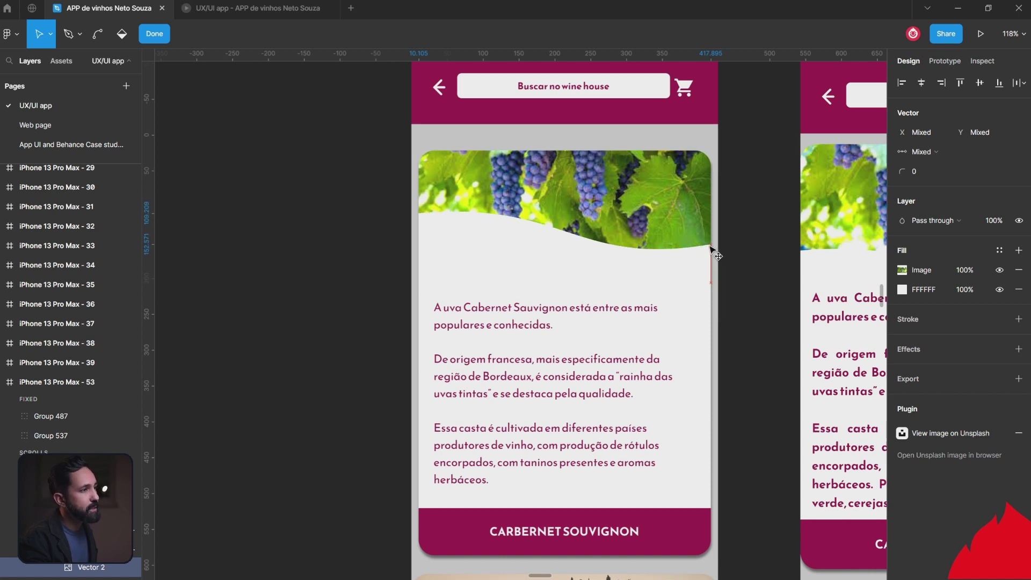
click(729, 273)
key(Escape)
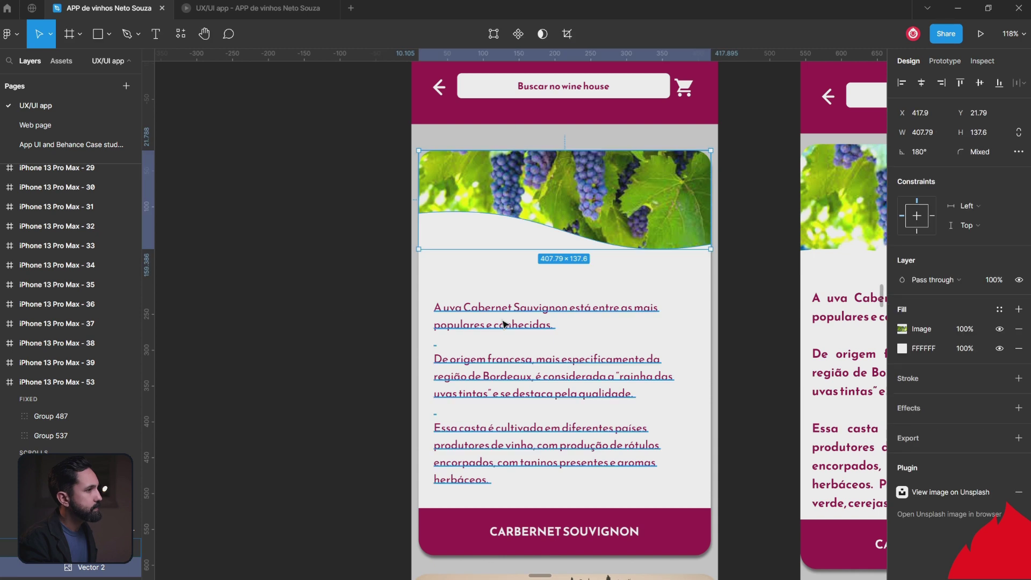
Step: Reposition the description text at about X 44, Y 204 under the shortened photo and narrow its text box
click(503, 324)
drag(503, 324, 510, 299)
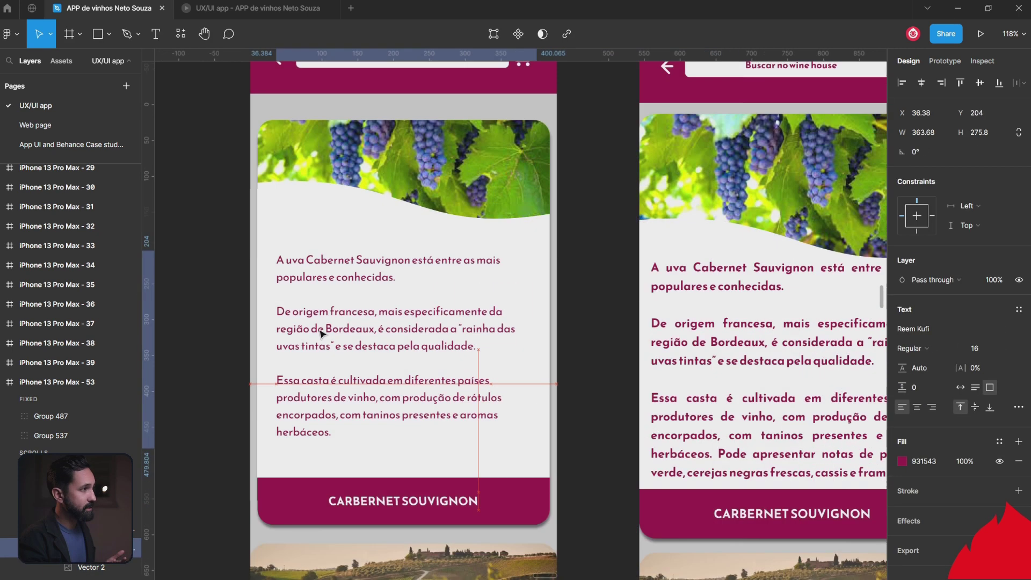
drag(321, 333, 325, 333)
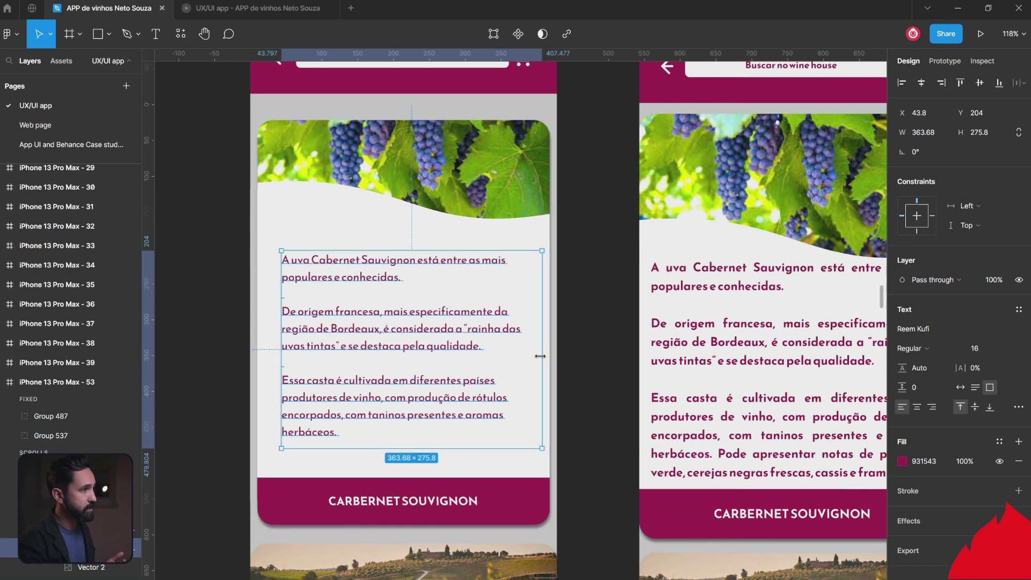
drag(542, 357, 494, 348)
click(587, 365)
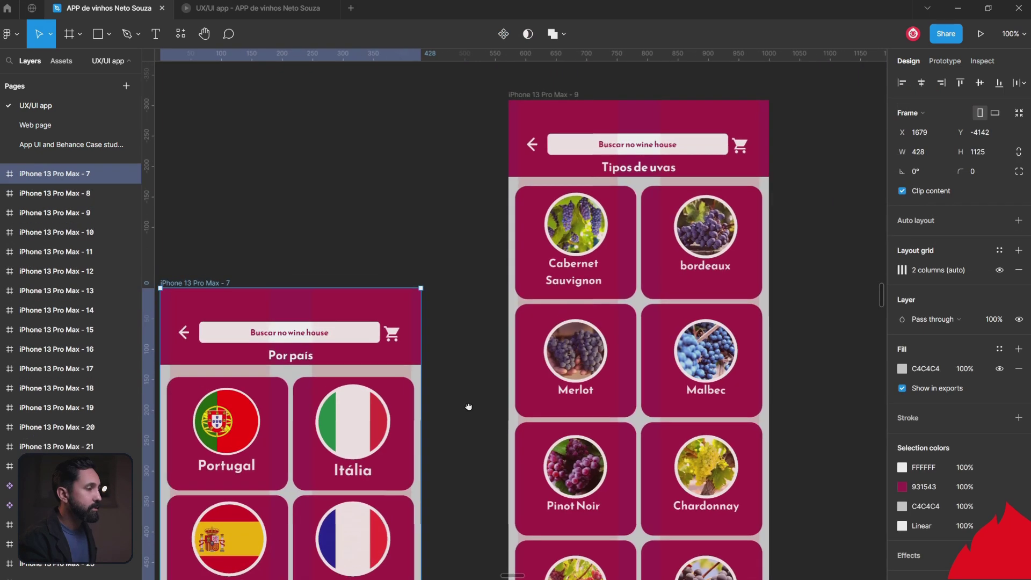
Step: Compare the circle and label sizes on the grape cards in Tipos de uvas with the country cards in Por país
drag(468, 406, 477, 414)
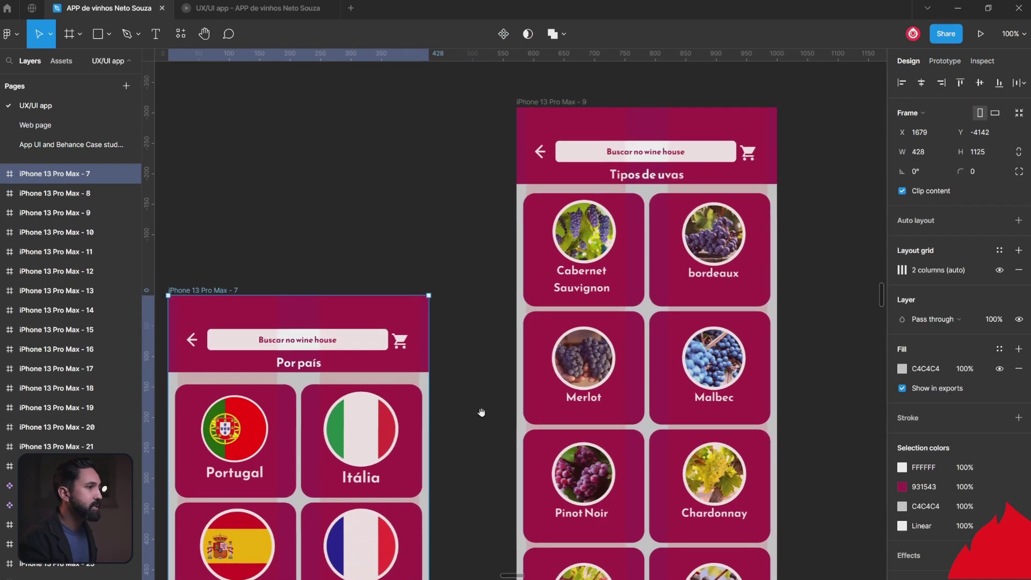
scroll(758, 406, down, 5)
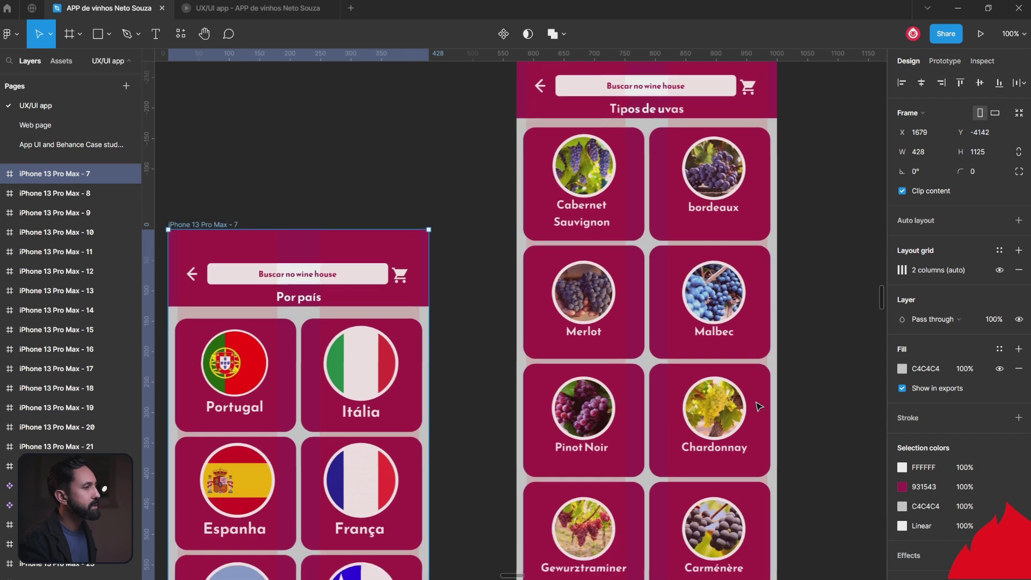
scroll(394, 406, down, 1)
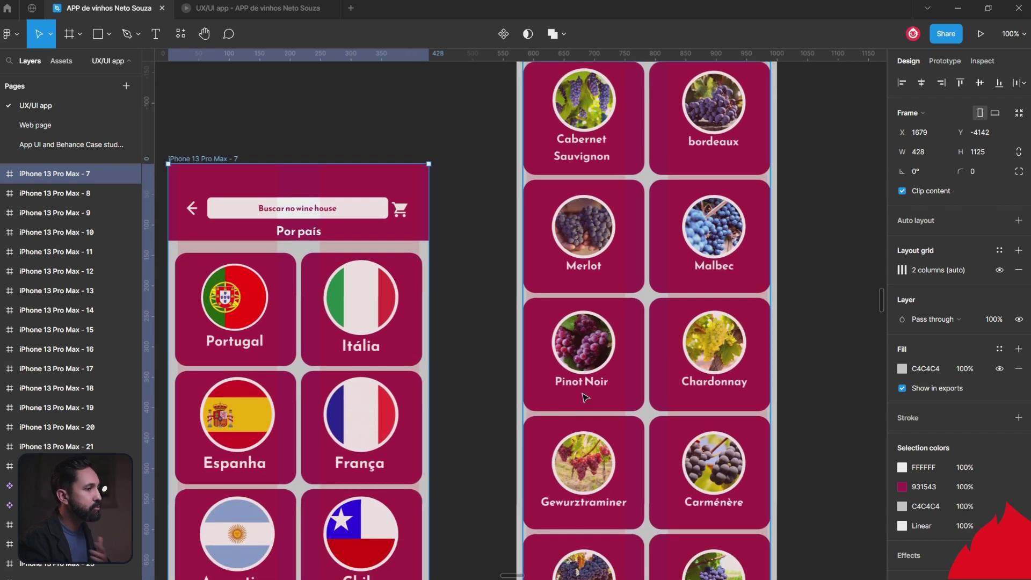
scroll(602, 323, down, 1)
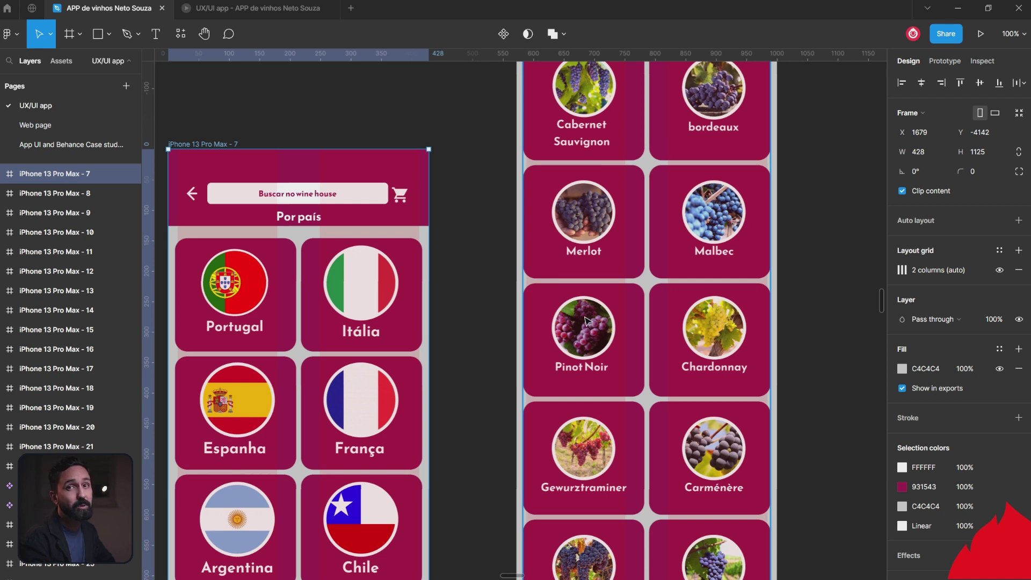
ctrl+click(606, 330)
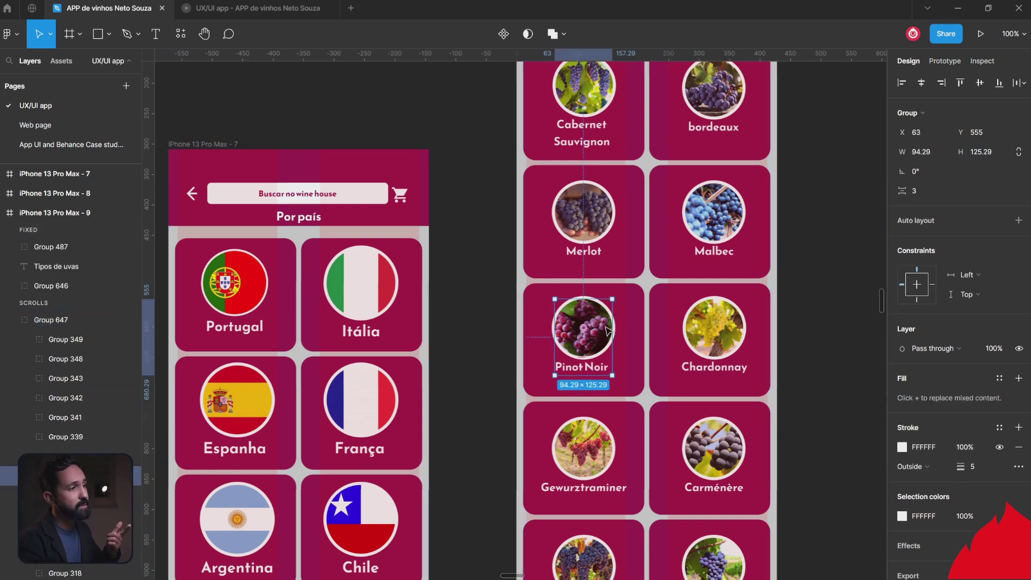
ctrl+click(361, 290)
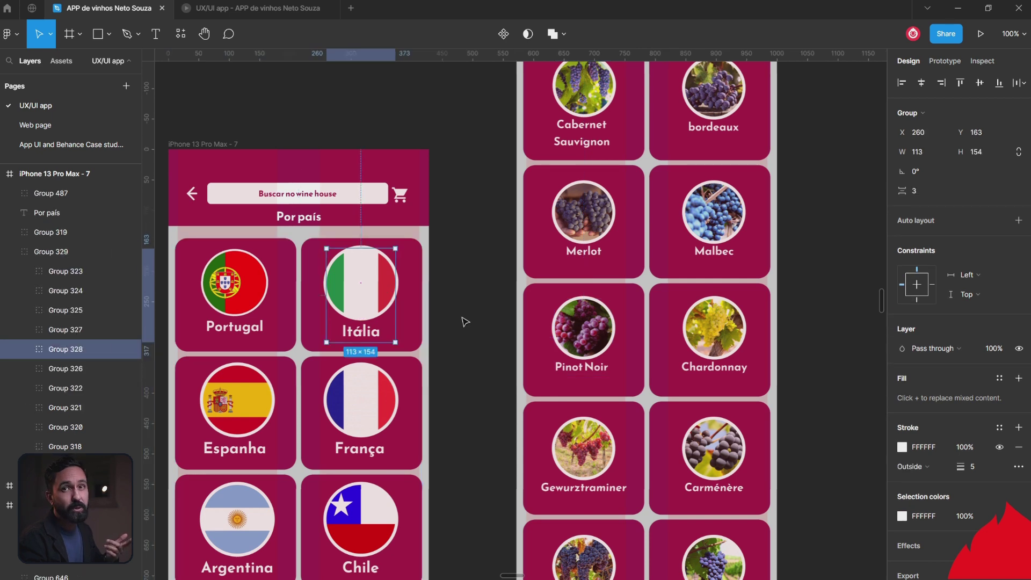
ctrl+click(567, 341)
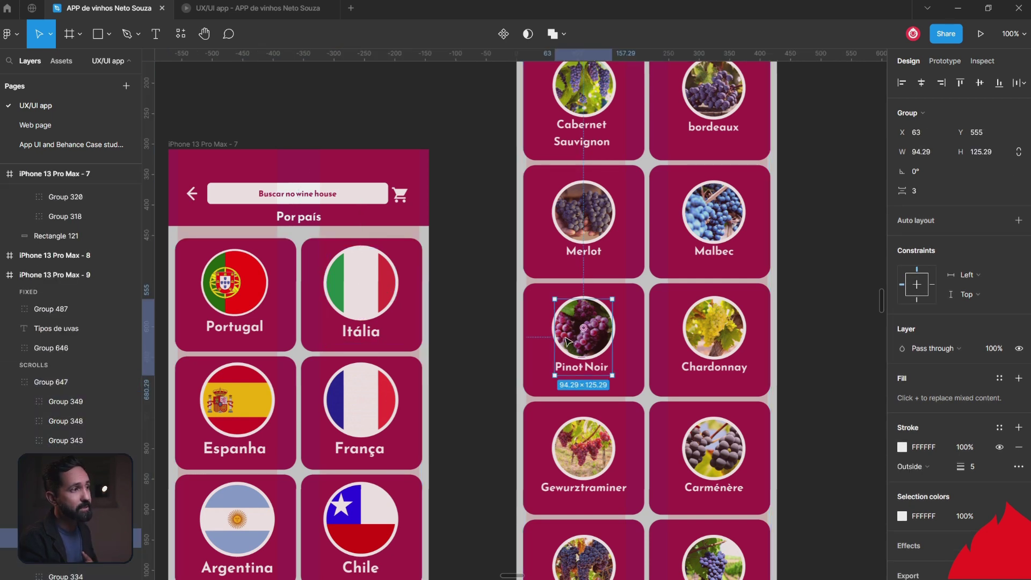
ctrl+click(389, 293)
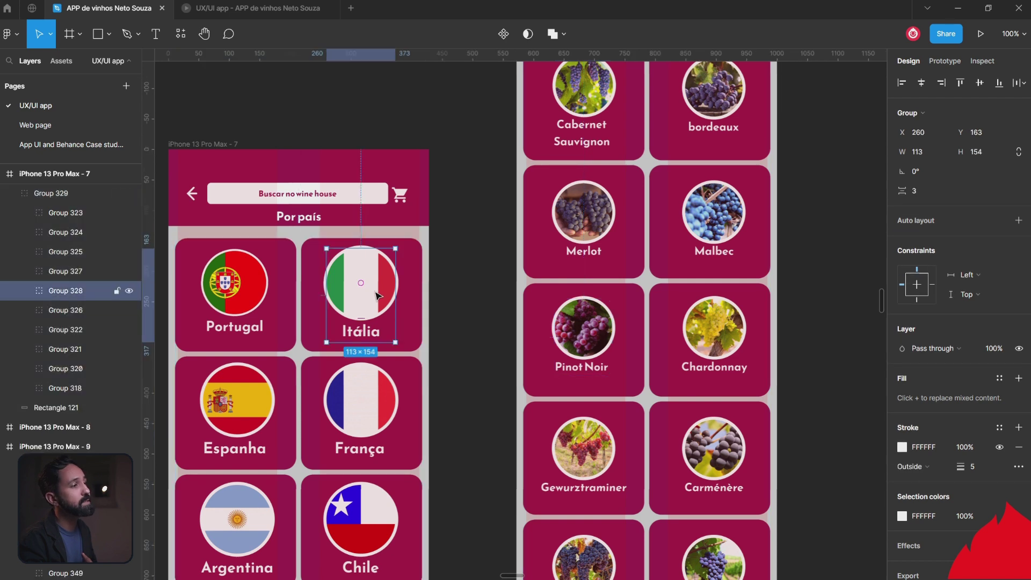
Step: Shrink Italy's flag circle on the Por país screen to about 79 × 79 and select its label for comparison
ctrl+click(378, 296)
drag(397, 318, 385, 304)
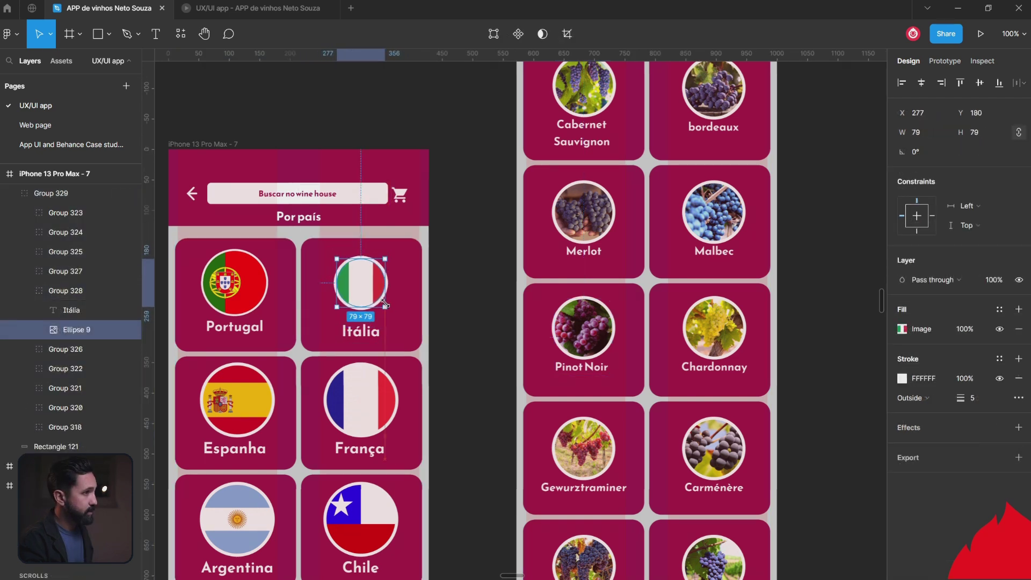
click(364, 334)
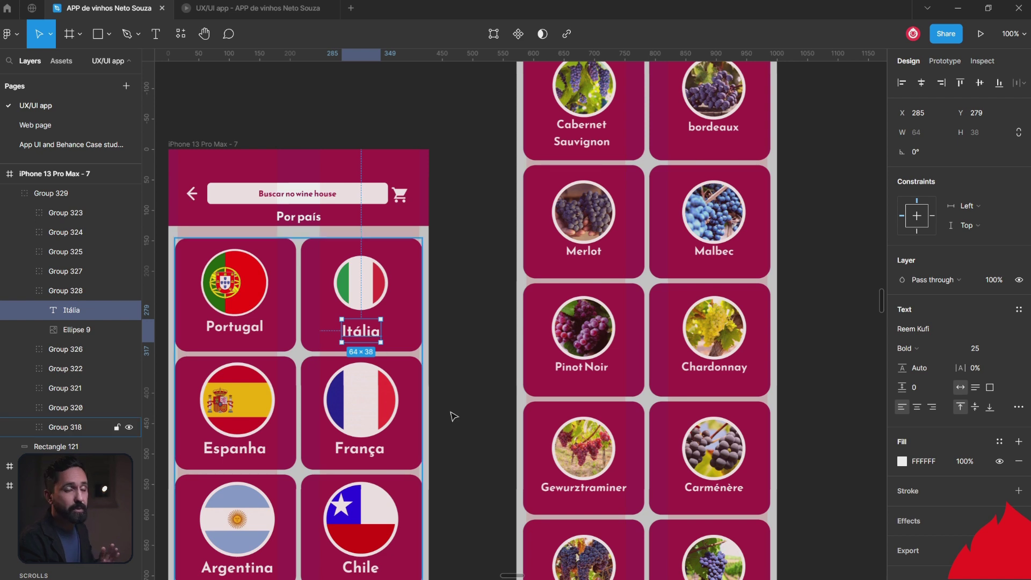
Step: In the empty-bottomed copy of the home screen, select all sections below the header and move them down
scroll(451, 417, down, 10)
drag(440, 386, 422, 253)
scroll(400, 347, up, 10)
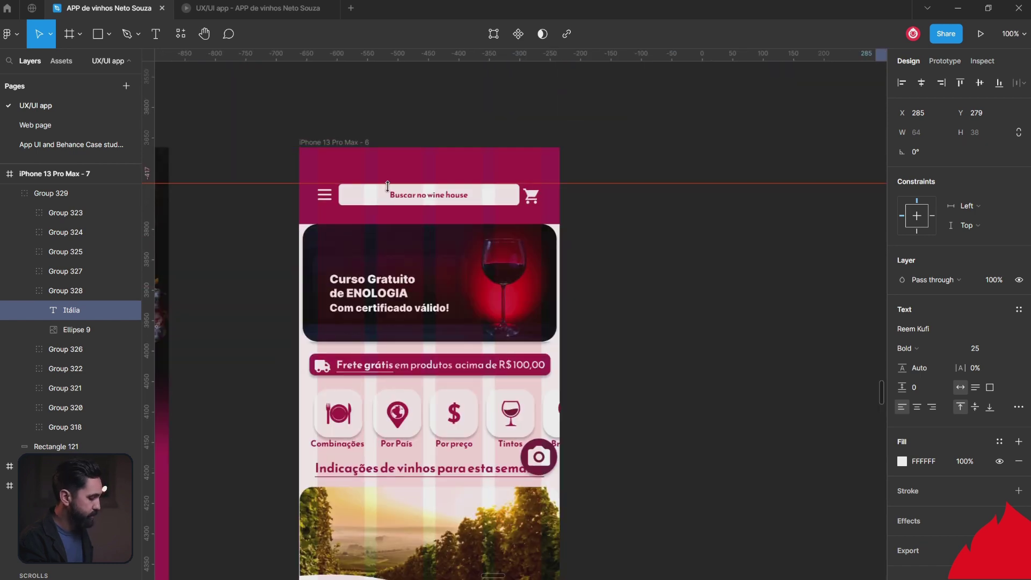
scroll(389, 190, down, 5)
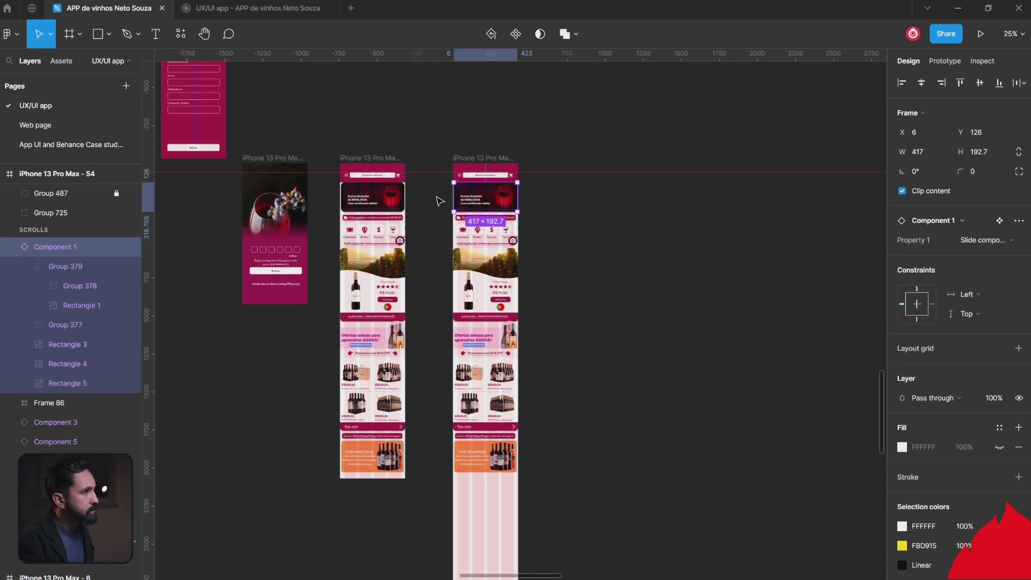
click(438, 201)
drag(441, 201, 507, 449)
drag(494, 205, 494, 205)
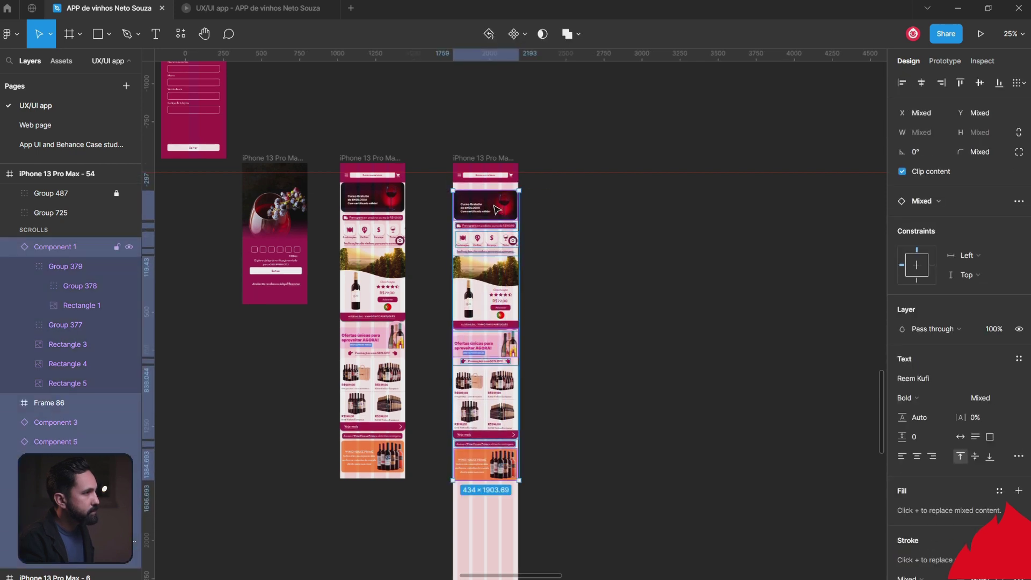
Step: Place the wine course banner at Y 166, directly below a green 33 × 40 spacer under the header, and hide the layout grids
scroll(497, 209, up, 5)
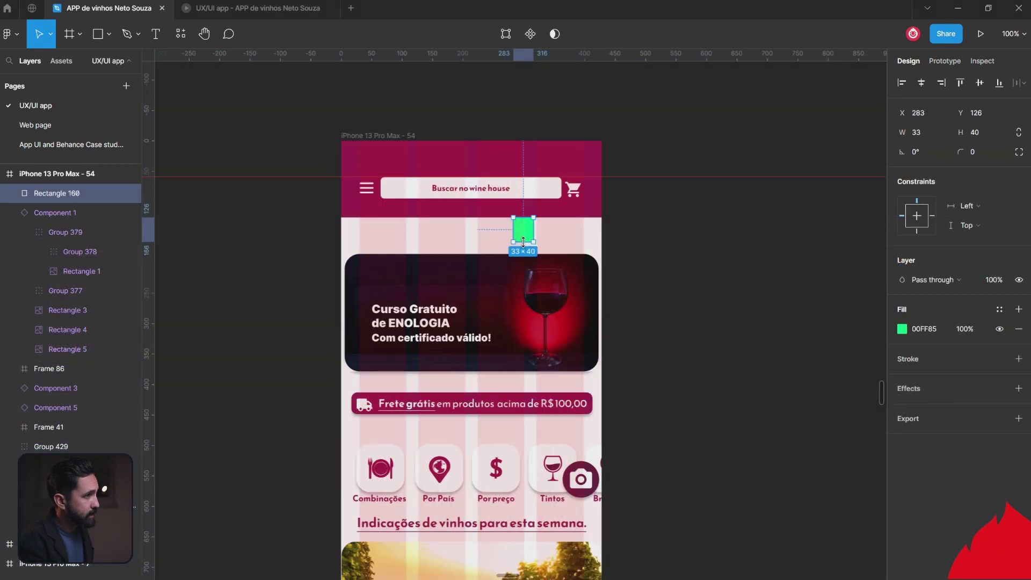
drag(530, 265, 530, 253)
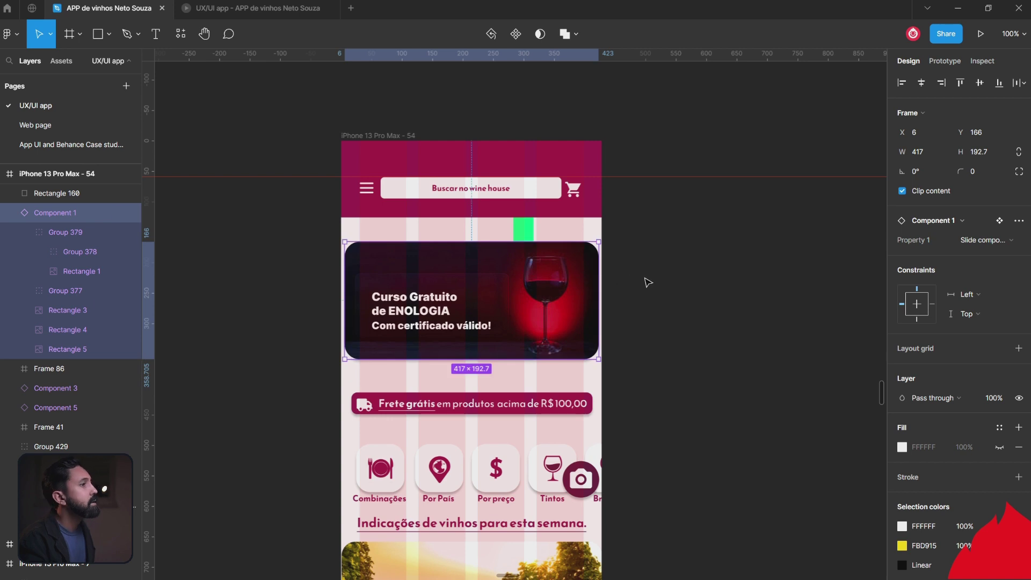
click(648, 283)
key(ctrl+shift+4)
scroll(648, 283, down, 1)
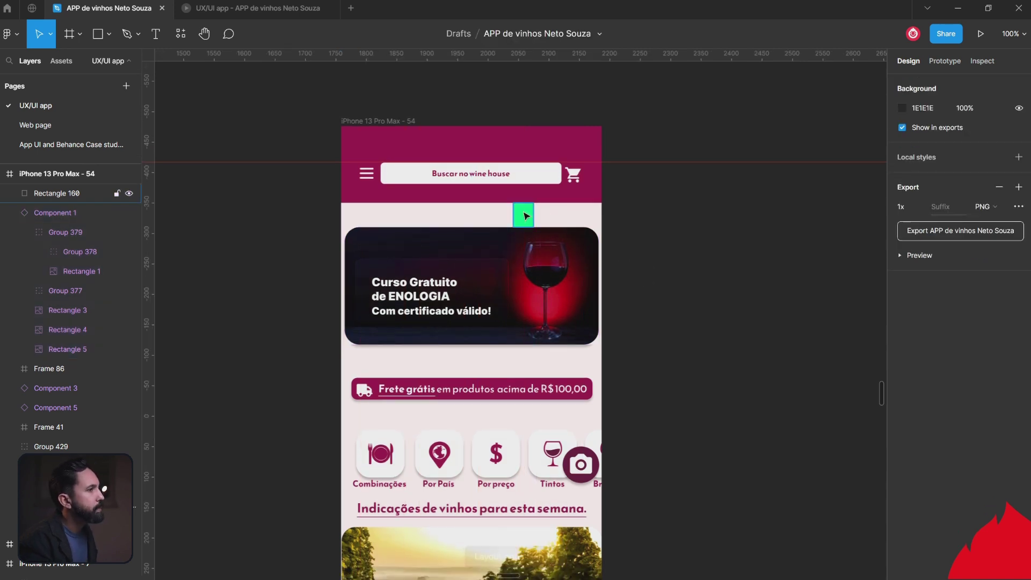
Step: Move the green spacer under the banner and position the Frete grátis strip 40 below the banner
drag(525, 215, 539, 357)
key(Escape)
click(660, 396)
scroll(661, 396, down, 4)
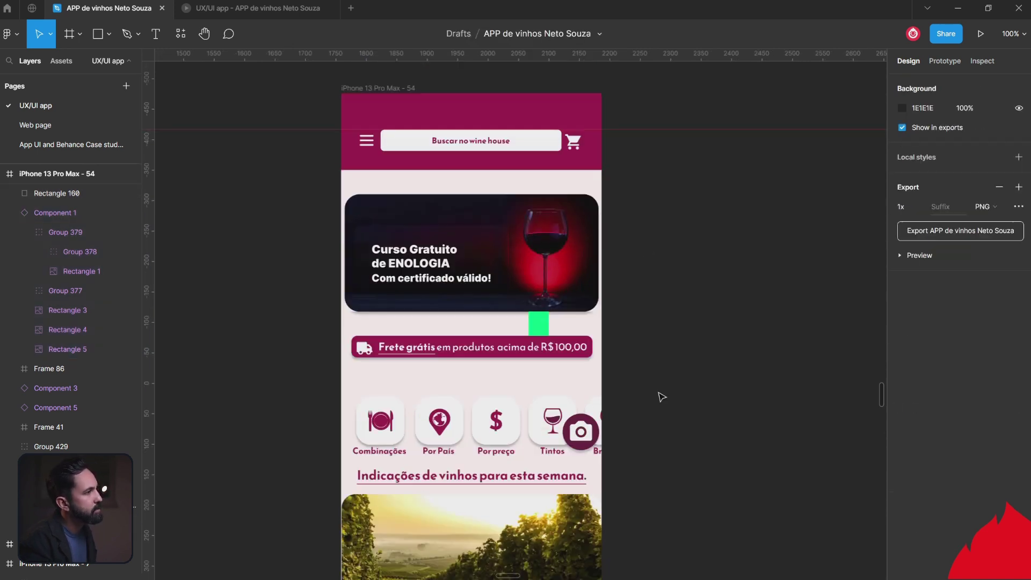
Step: Move the 33 × 40 spacer below the Frete grátis strip and place a taller 33 × 80 copy beside it
drag(535, 250, 480, 297)
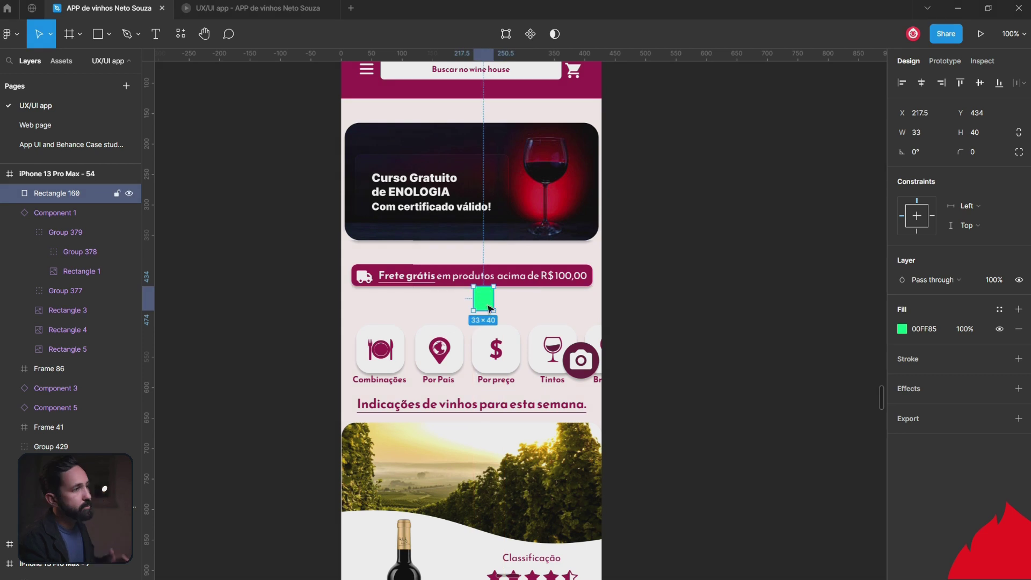
click(510, 214)
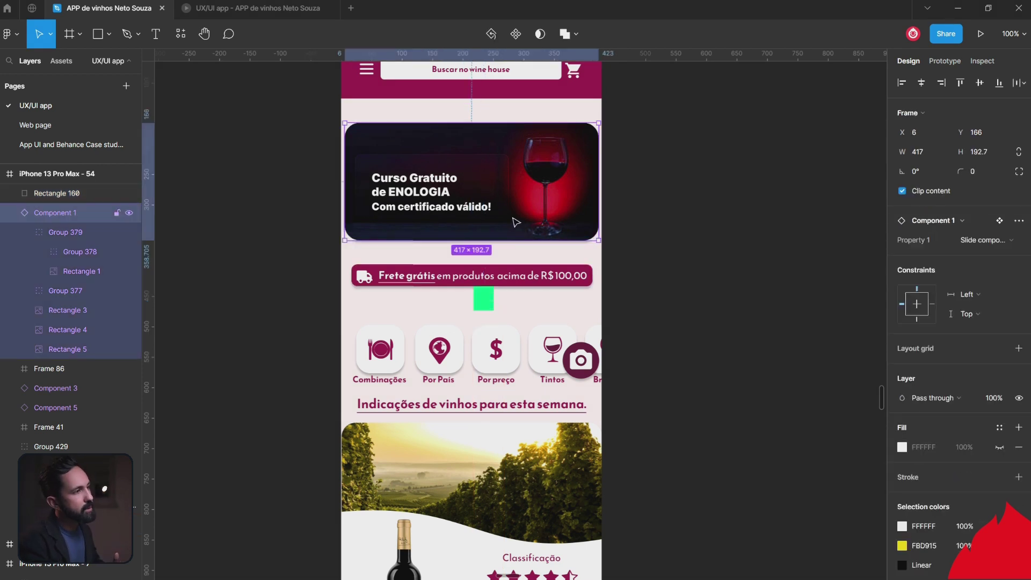
click(519, 276)
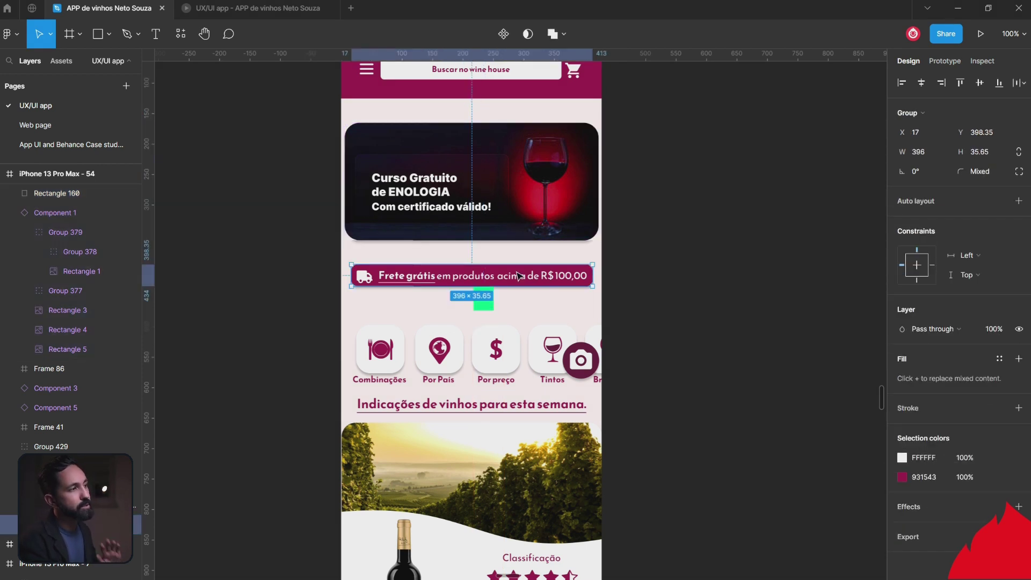
click(478, 305)
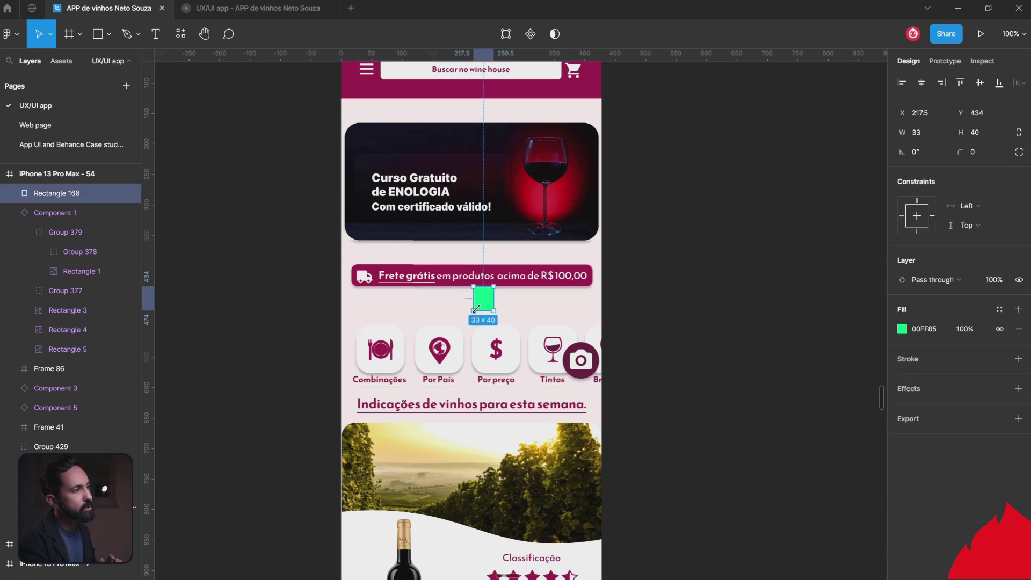
drag(485, 305, 645, 307)
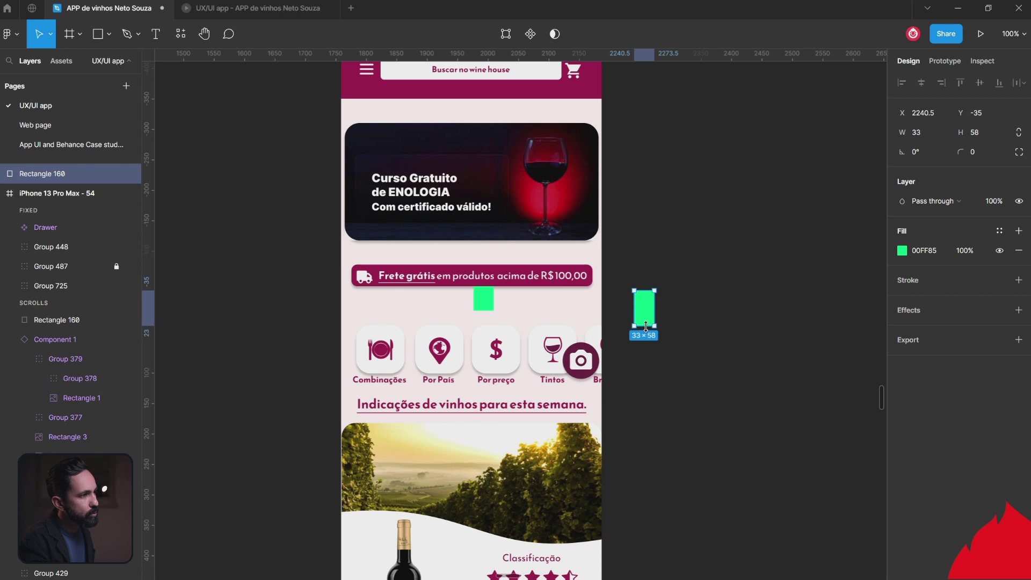
drag(644, 322, 432, 317)
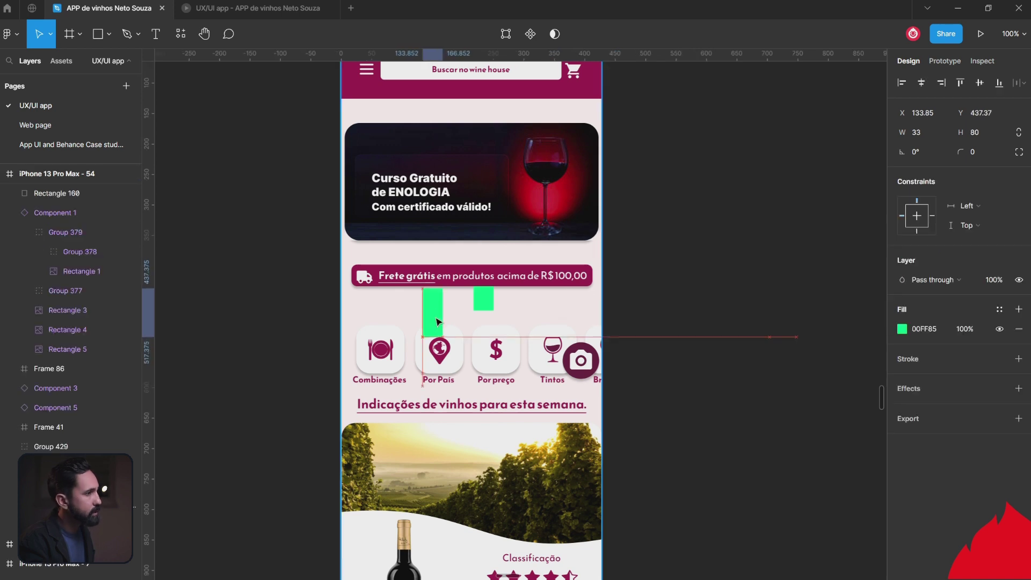
Step: Move the lower sections down and align the category icon row directly beneath the 80-high spacer
click(469, 354)
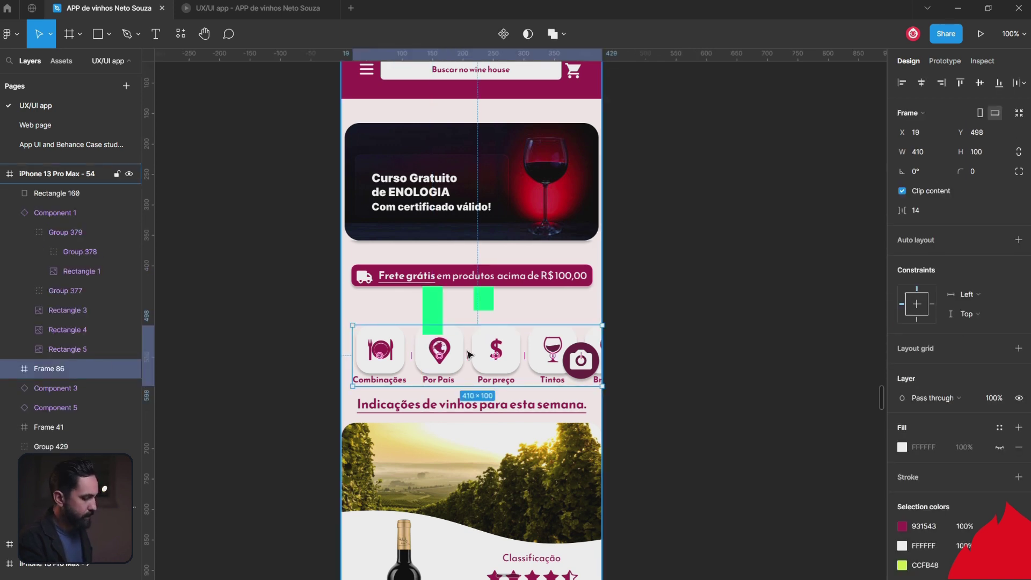
key(minus)
key(minus)
shift+click(510, 286)
shift+click(503, 333)
shift+click(503, 381)
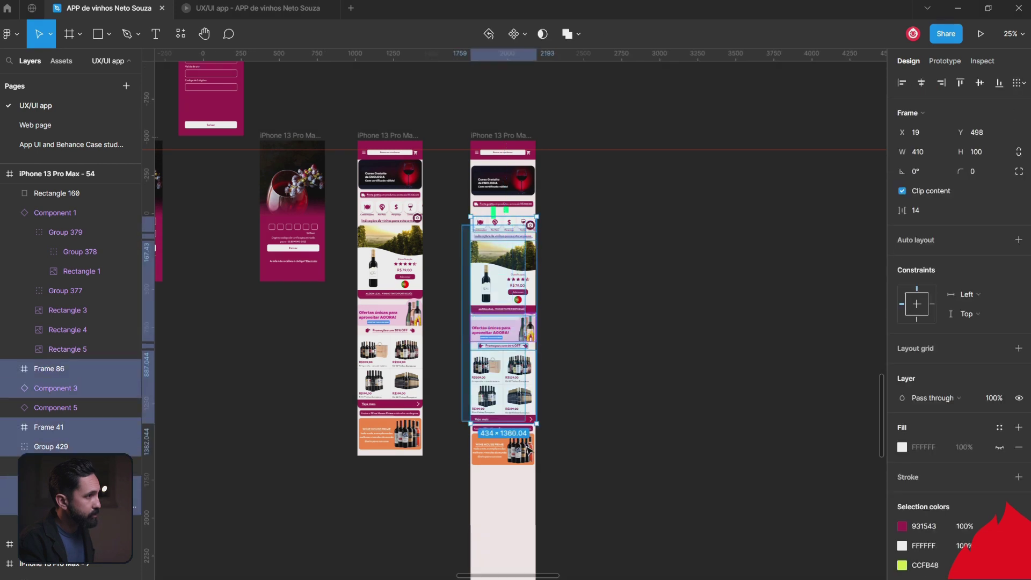
shift+click(503, 446)
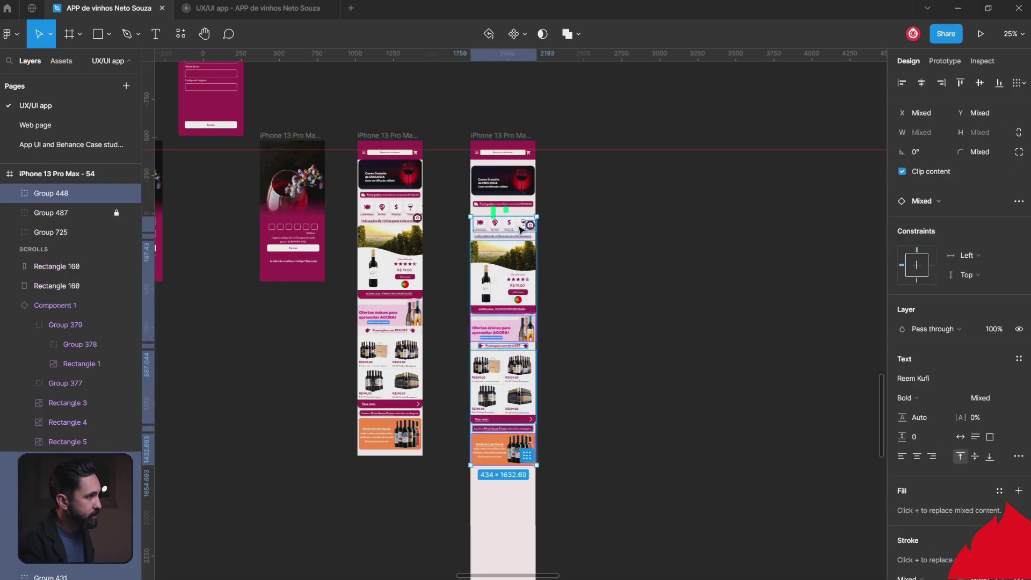
mouse_move(519, 228)
mouse_down()
mouse_move(514, 301)
mouse_move(508, 231)
mouse_up()
scroll(507, 209, up, 5)
click(496, 211)
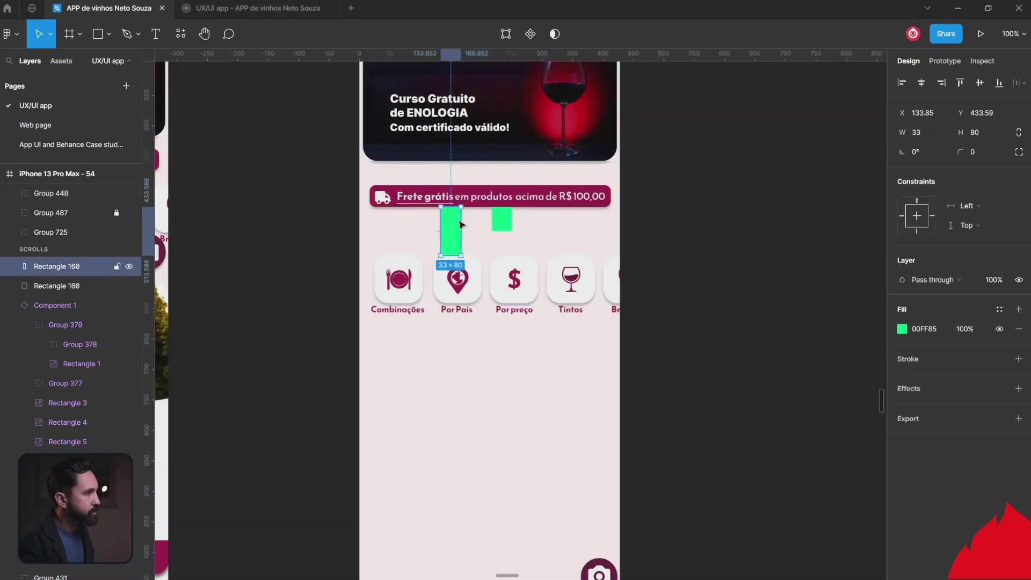
Step: Select the heading "Indicações de vinhos para esta semana." with the wine card and move both up beneath the category icons
scroll(525, 363, down, 3)
scroll(519, 435, down, 6)
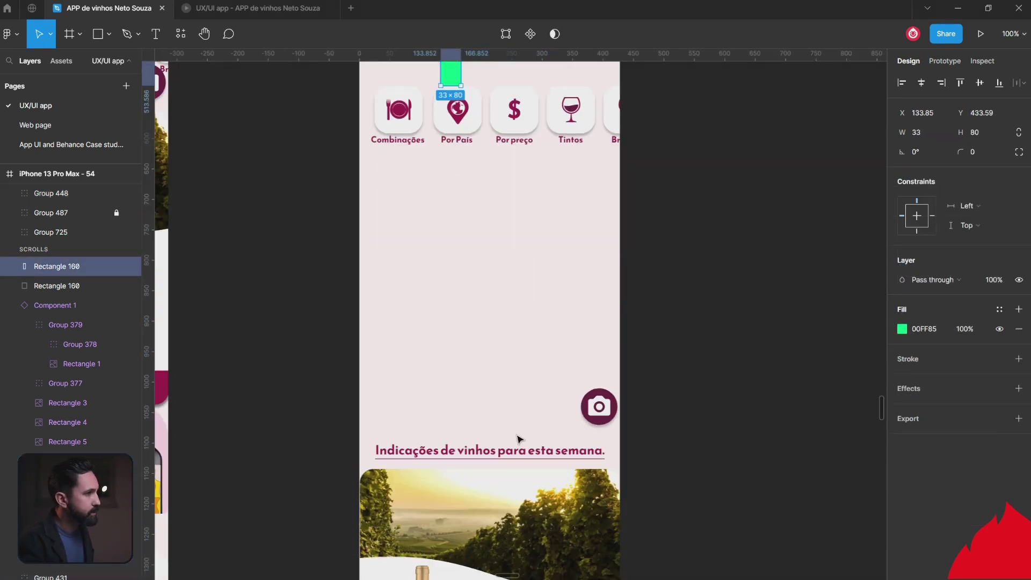
scroll(442, 161, up, 1)
click(442, 161)
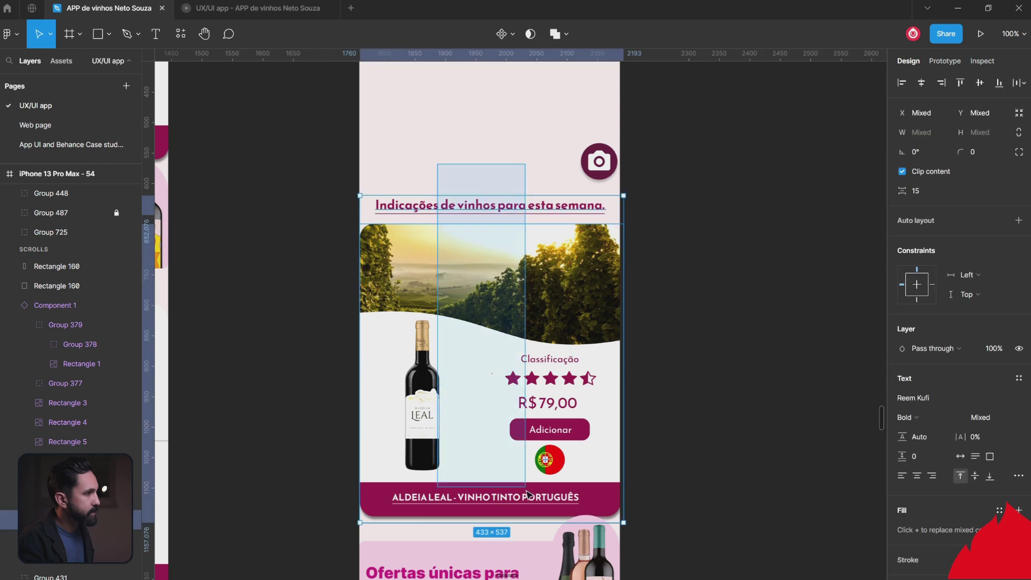
scroll(510, 322, up, 5)
drag(510, 483, 498, 217)
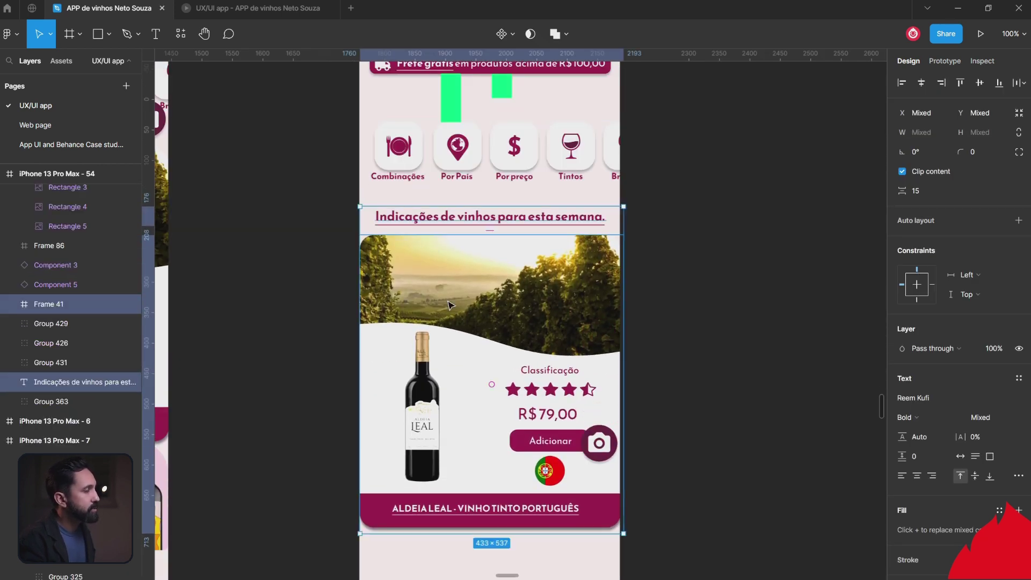
Step: Move the 40-high spacer under the category labels and adjust the "Indicações de vinhos" heading's position against it
scroll(403, 153, up, 1)
drag(502, 127, 433, 299)
click(473, 258)
key(shift+Up)
key(Escape)
Step: Move the wine card frame down to Y 711.5 so it starts directly below the 40-high spacer under the heading
scroll(508, 261, up, 5)
click(443, 324)
scroll(444, 324, down, 6)
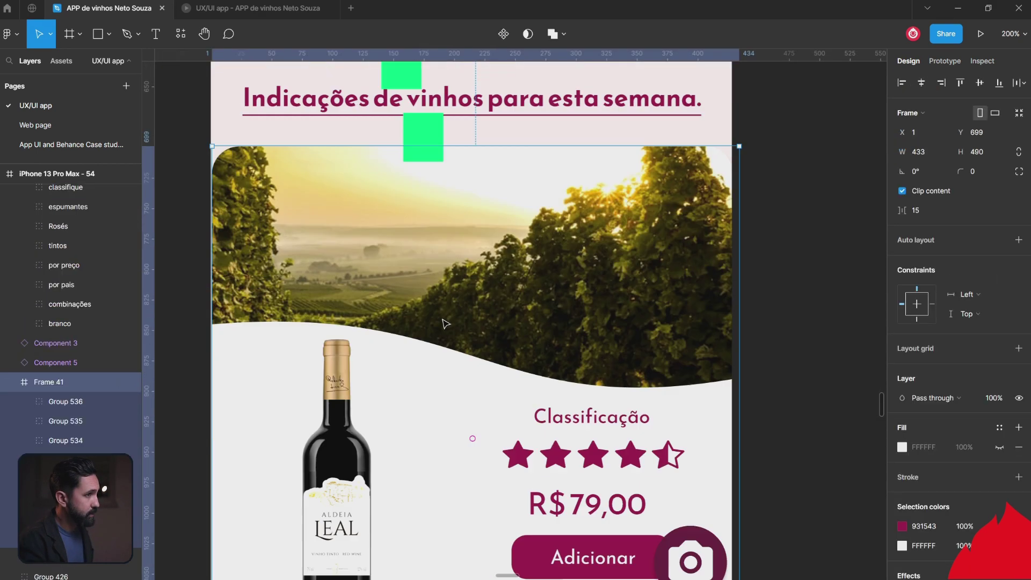
scroll(443, 323, up, 3)
drag(458, 264, 460, 281)
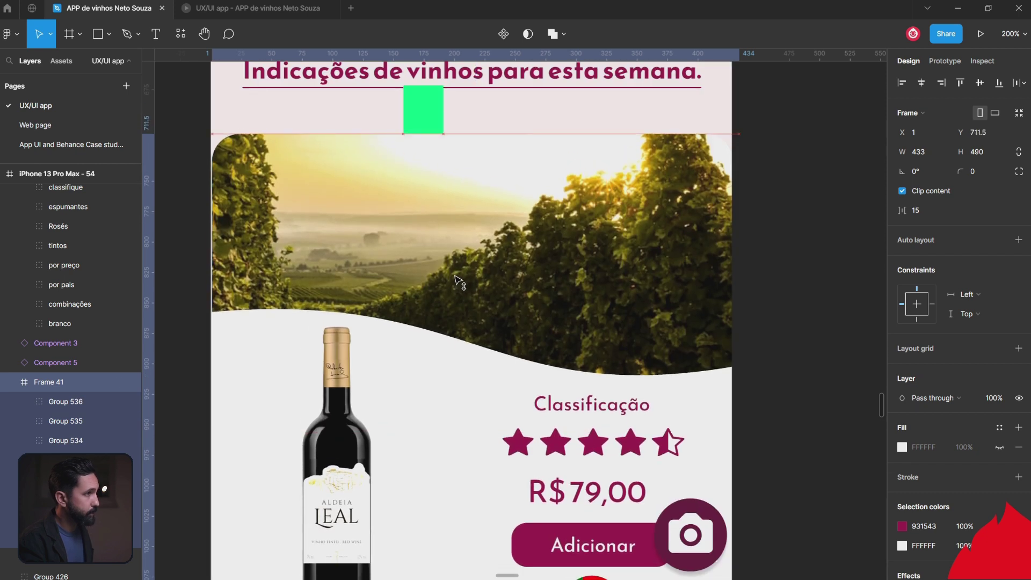
Step: Scale the wine card frame proportionally to about 409 × 463 so it has margins on both sides of the screen
scroll(464, 248, down, 5)
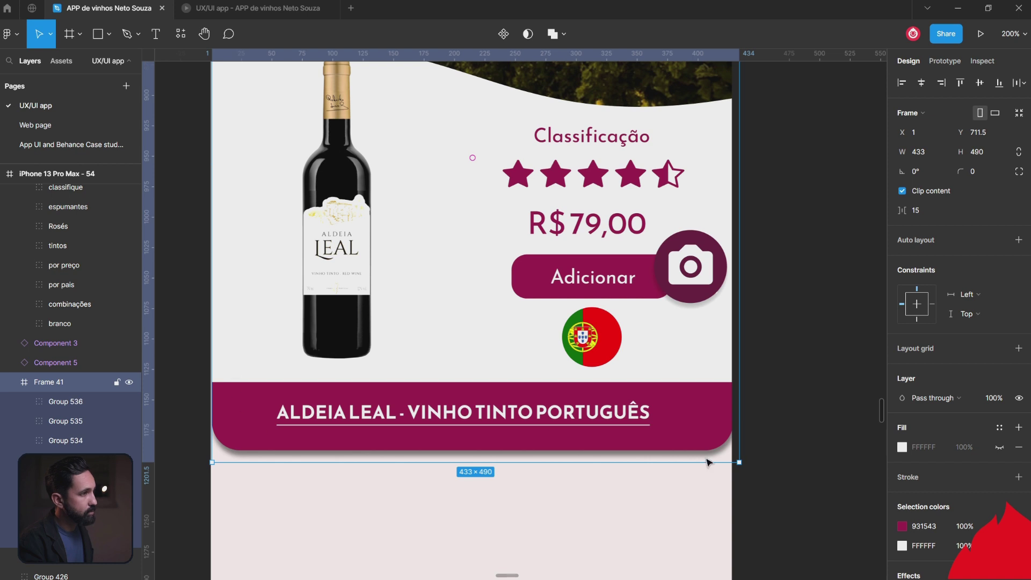
scroll(708, 462, up, 5)
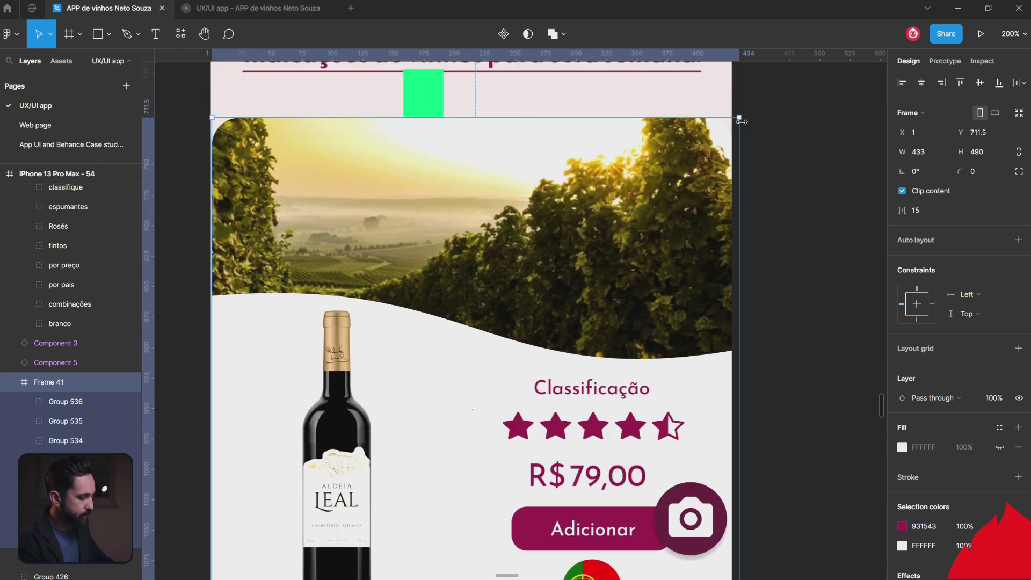
key(k)
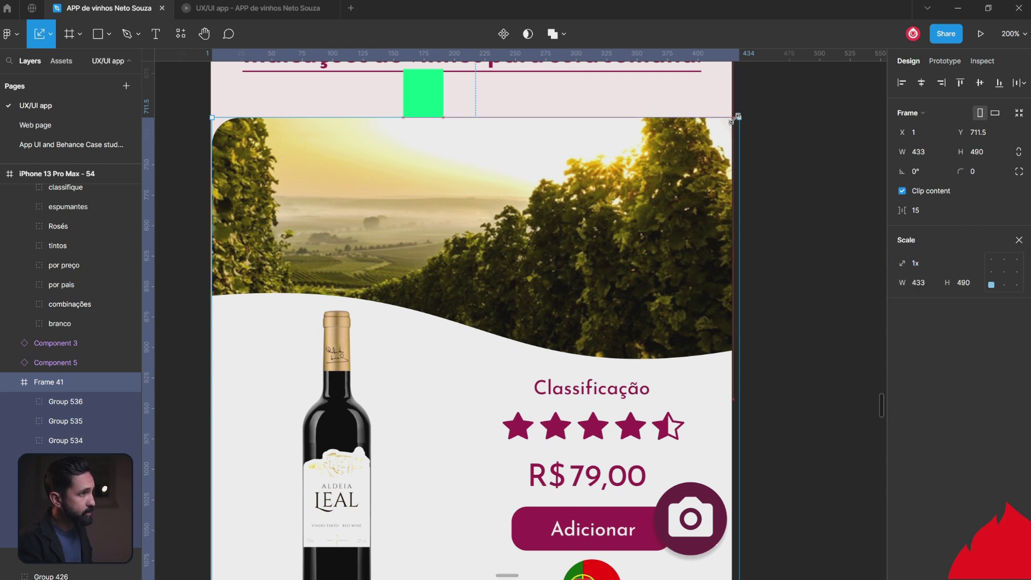
drag(736, 117, 711, 142)
drag(210, 133, 226, 151)
drag(718, 156, 723, 153)
click(806, 338)
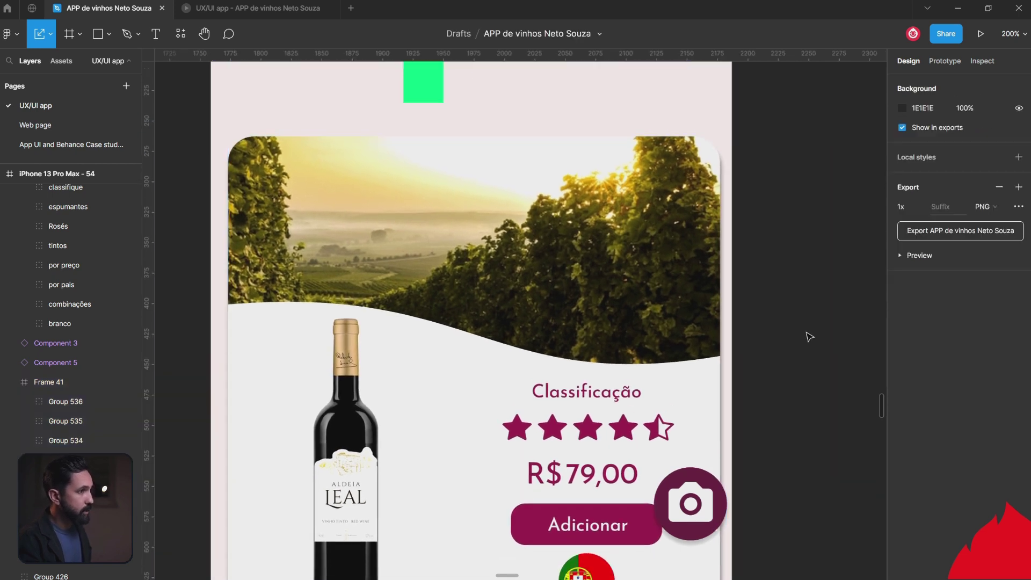
Step: Compare the banner and Frete grátis strip widths, and extend the strip's left edge to match the banner's
key(shift+0)
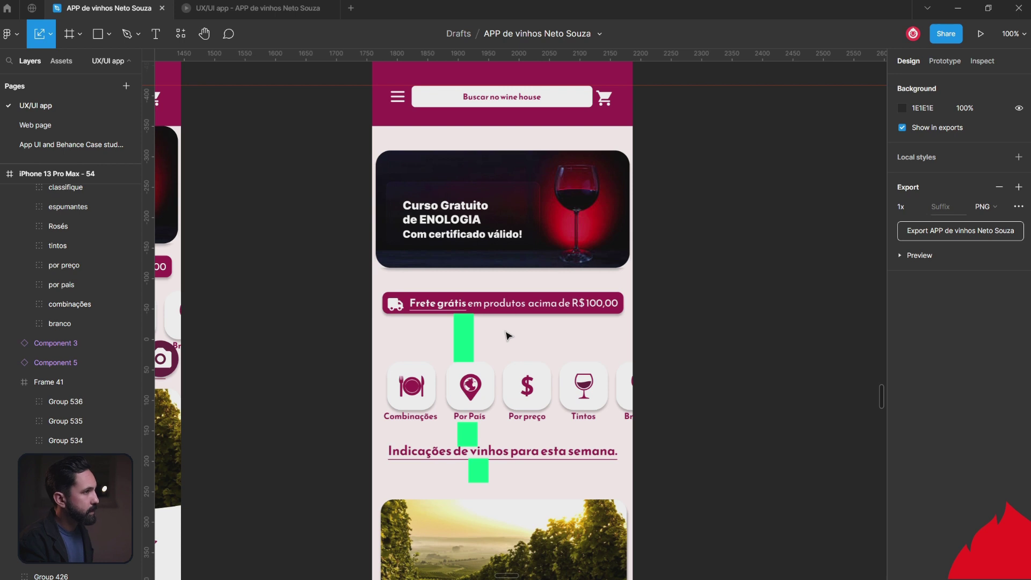
click(481, 268)
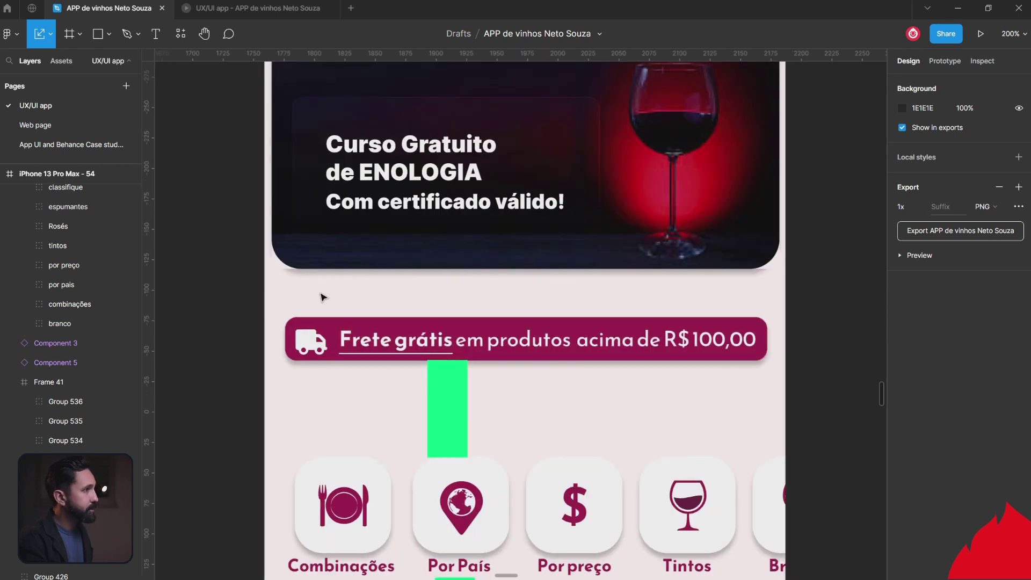
click(293, 254)
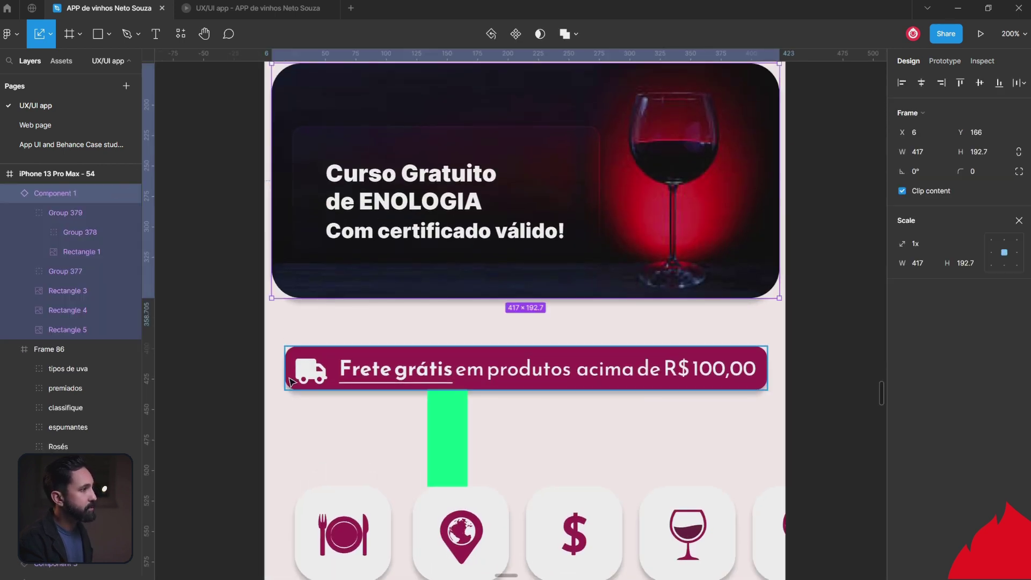
click(289, 376)
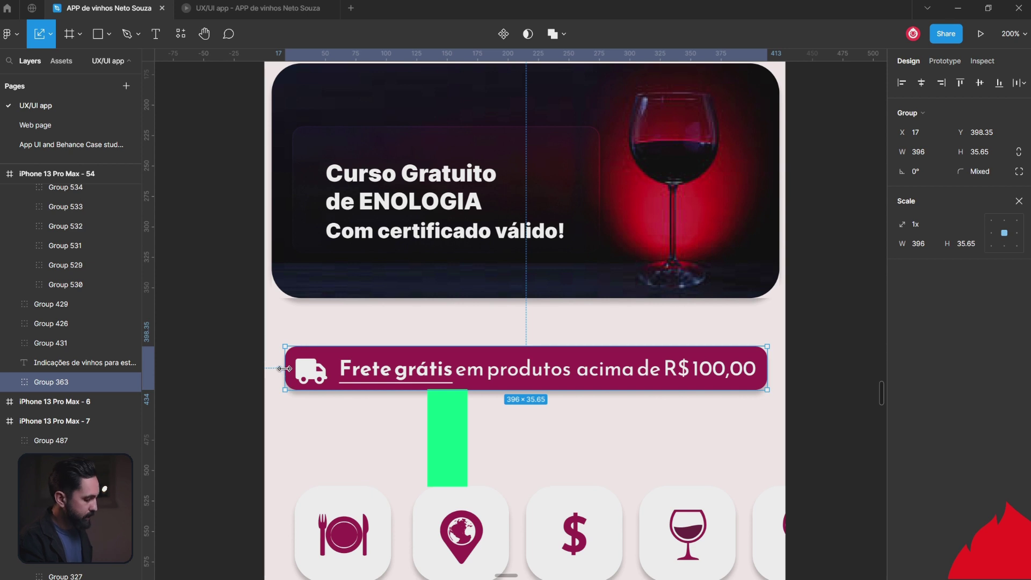
key(v)
drag(286, 374, 272, 374)
click(820, 406)
Step: Add vertical guides at the wine card's left and right edges and nudge the card frame left to X 12.26
scroll(820, 405, down, 5)
scroll(820, 406, down, 3)
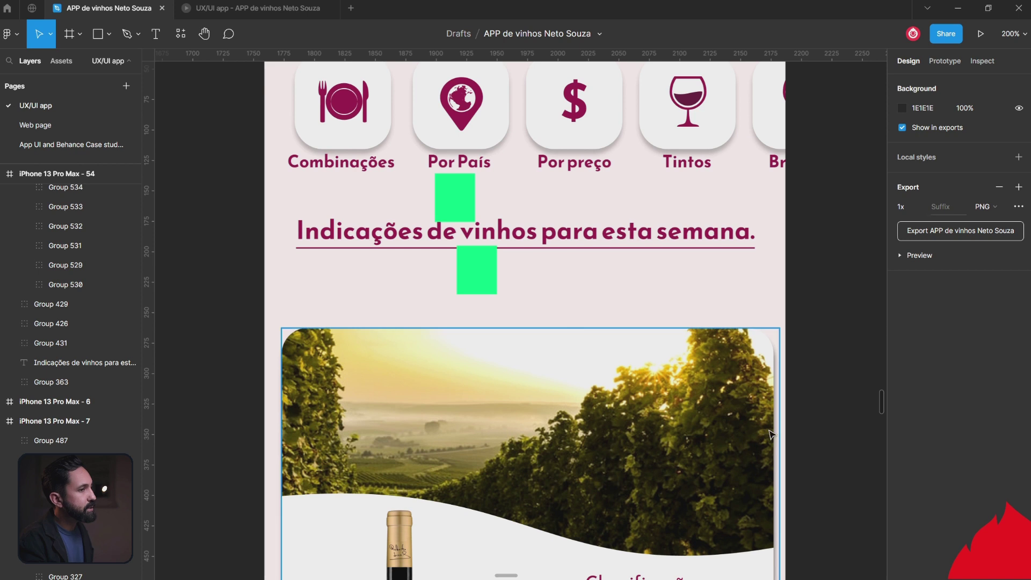
drag(147, 400, 283, 438)
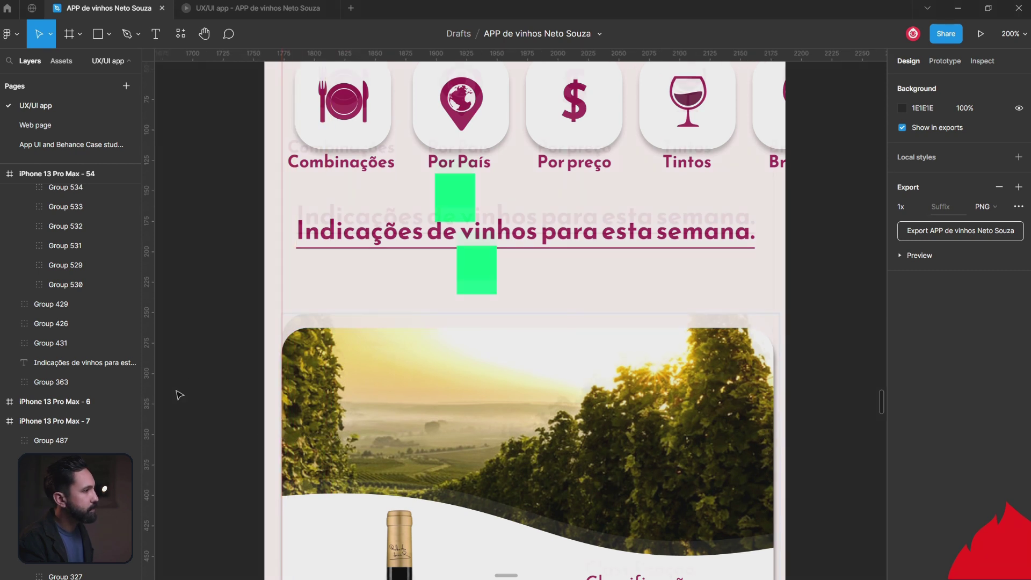
scroll(697, 396, down, 2)
click(697, 397)
key(Left)
key(Left)
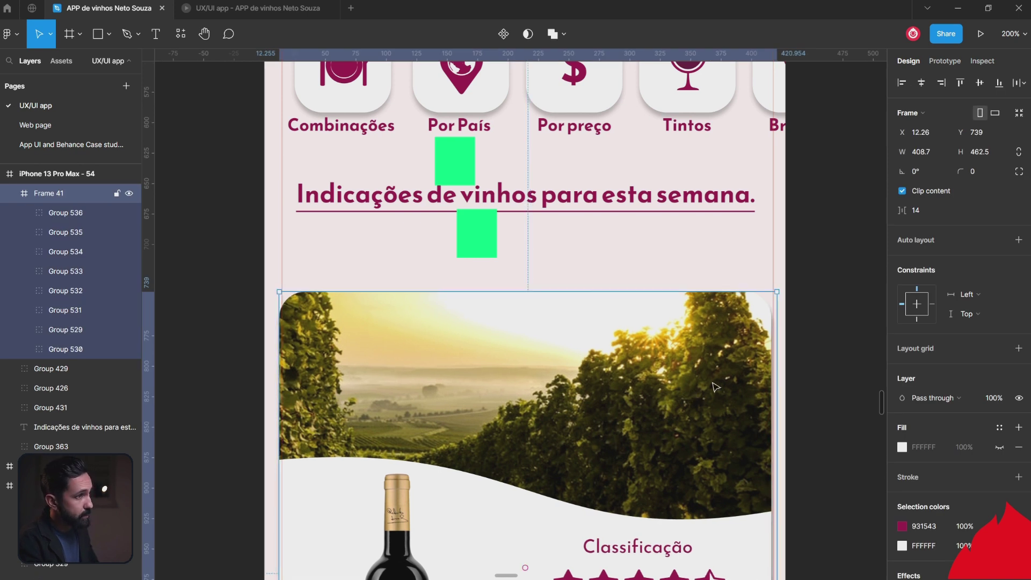
Step: Align the left guide with the wine card's edge and fit the Frete grátis strip between the guides at X 12, about 404 wide
drag(771, 256, 770, 256)
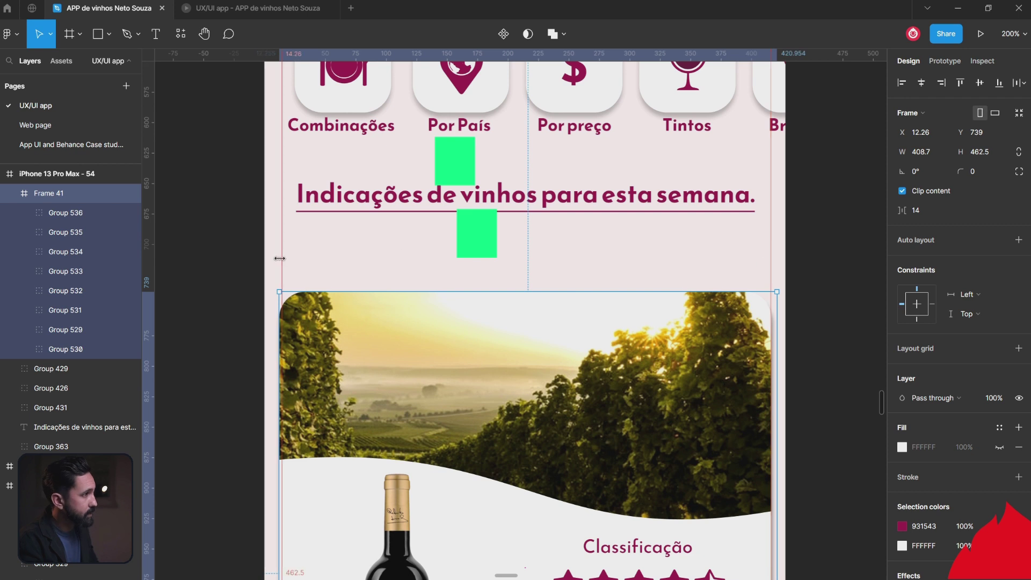
scroll(391, 272, up, 6)
key(Escape)
key(Escape)
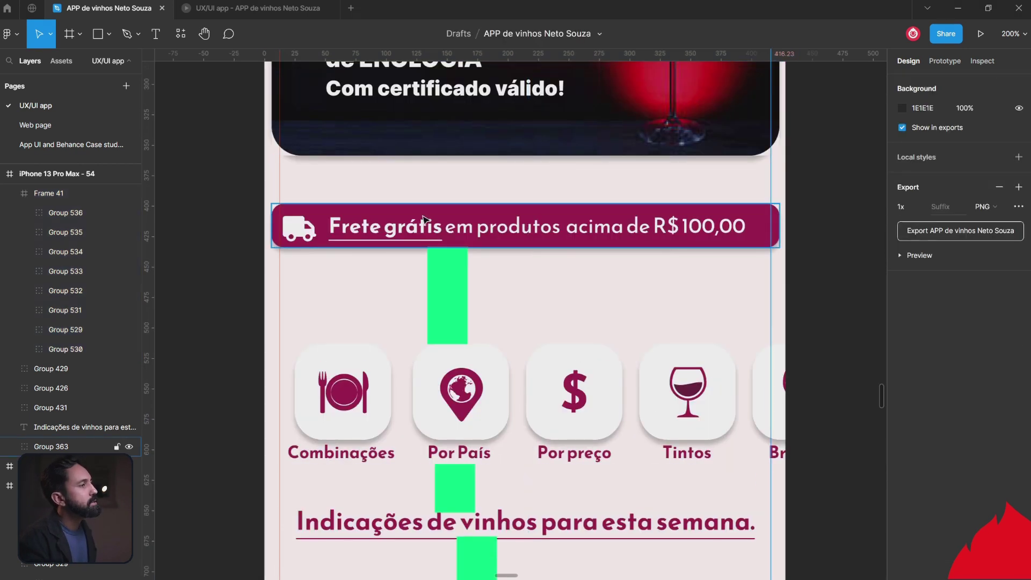
click(424, 220)
drag(780, 226, 772, 225)
scroll(670, 210, up, 2)
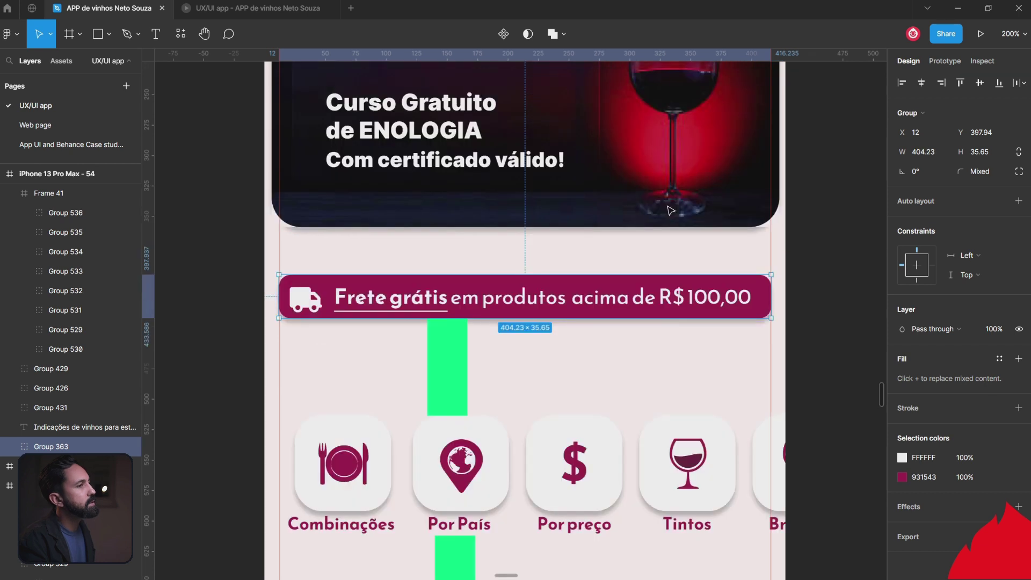
Step: Scale the Curso Gratuito de Enologia banner proportionally so its sides meet the vertical margin guides
scroll(671, 210, up, 2)
click(671, 210)
key(k)
drag(778, 337, 774, 334)
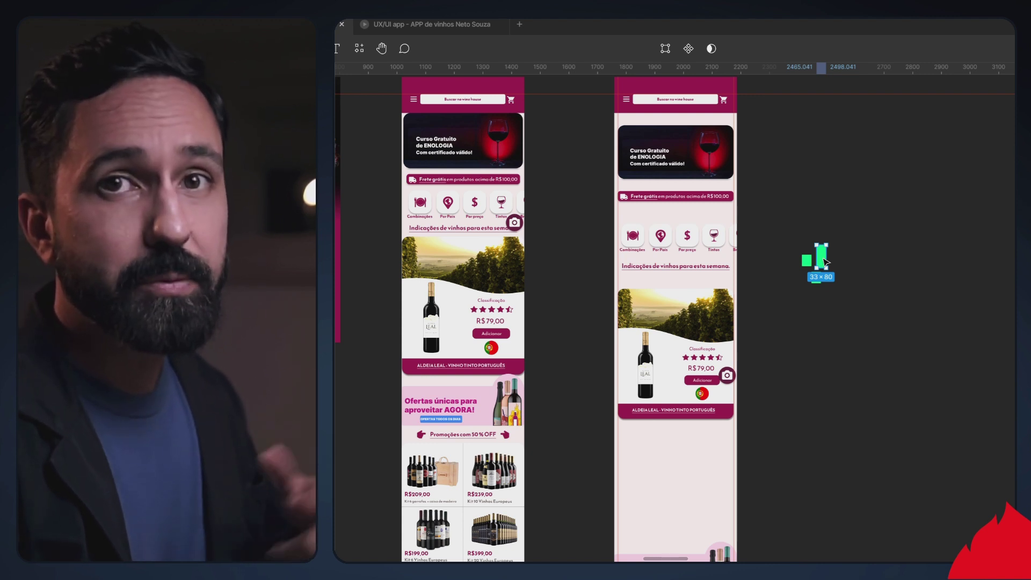
Step: Preview the home screen in the prototype, checking the section spacing down to the wine card and back
scroll(824, 262, up, 5)
click(657, 278)
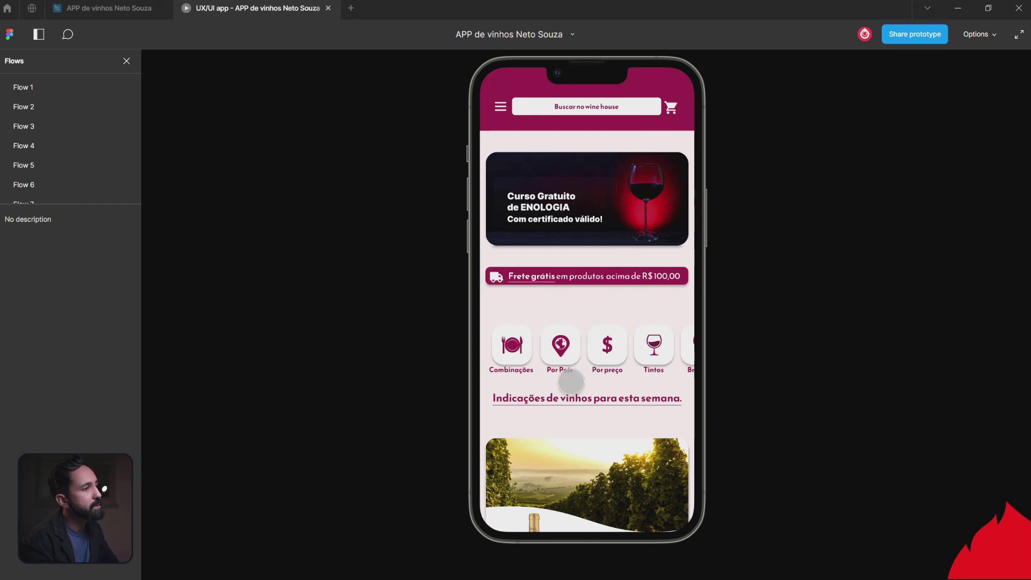
scroll(571, 382, down, 3)
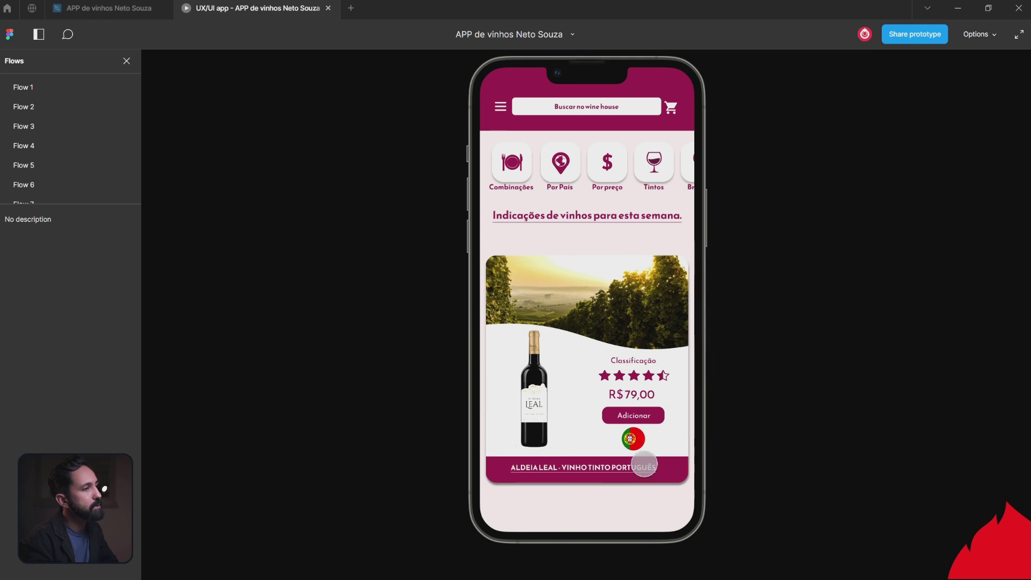
scroll(602, 462, up, 3)
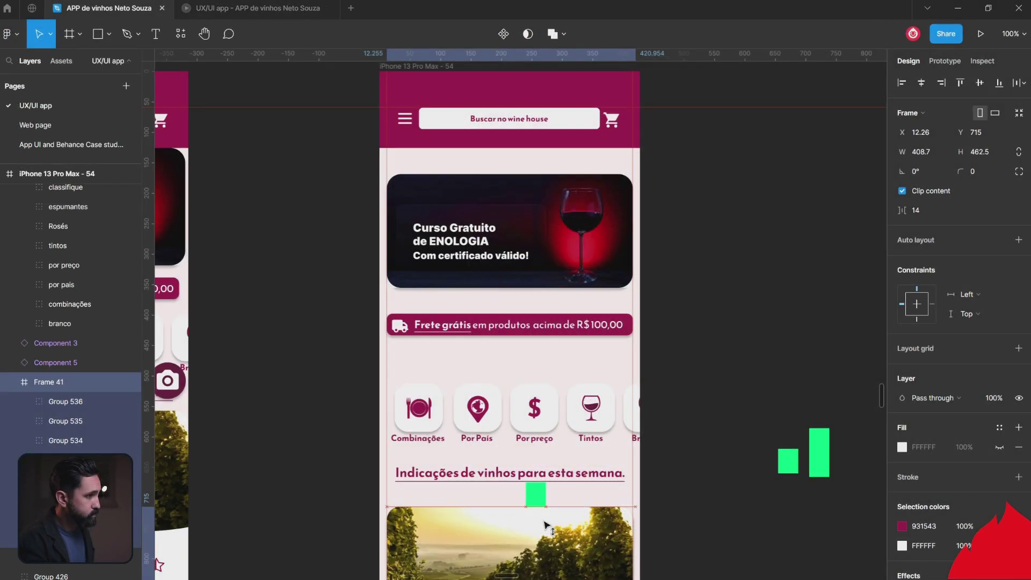
Step: Move the 40-high spacer from under the heading out of the phone frame and check the screen in the prototype
click(542, 492)
drag(542, 491, 697, 497)
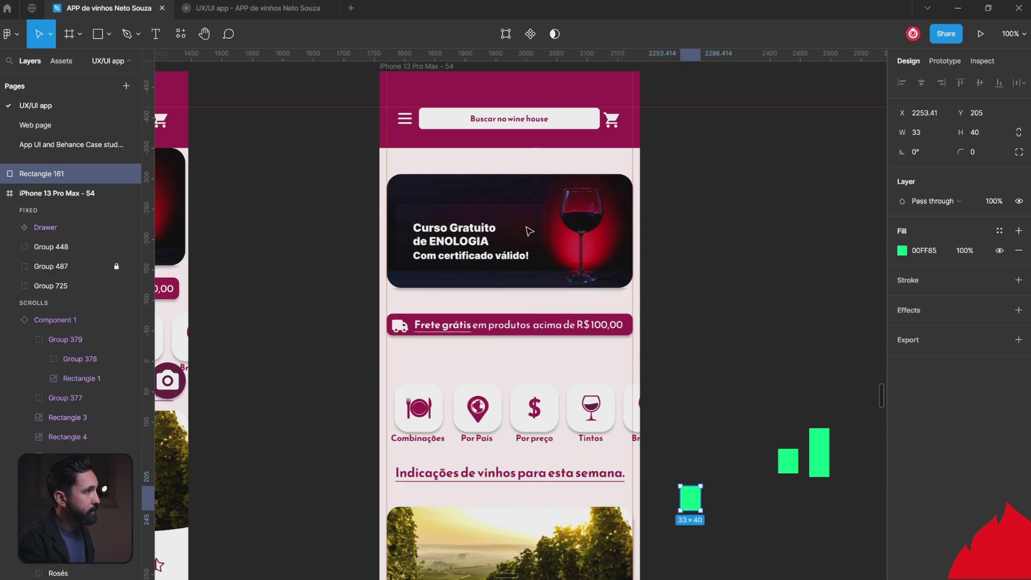
click(218, 16)
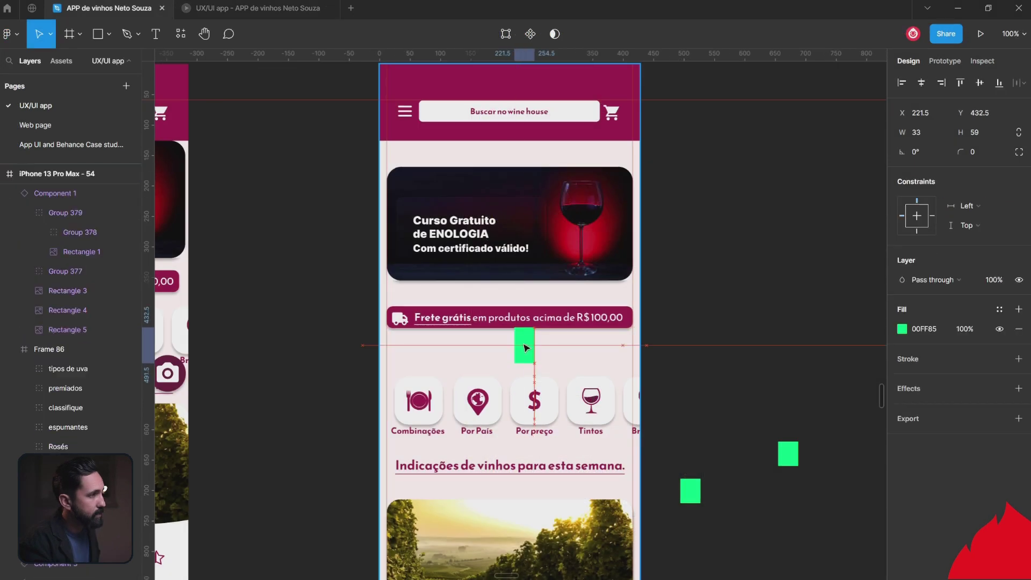
Step: Move the category row, heading and wine card up against a 59-high spacer under the Frete grátis strip, and set the spacer outside the frame
drag(526, 348, 529, 351)
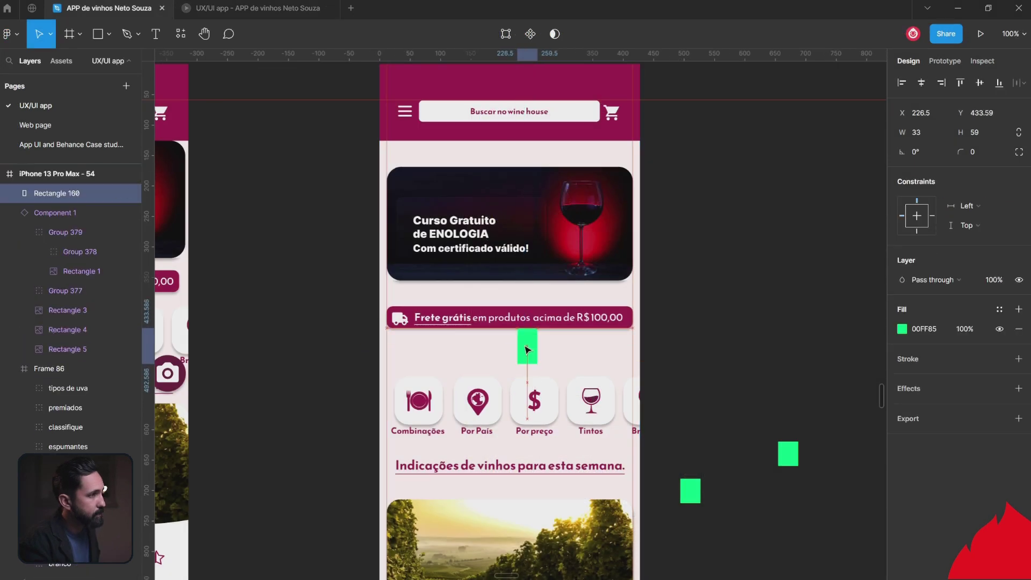
scroll(529, 403, down, 2)
click(534, 348)
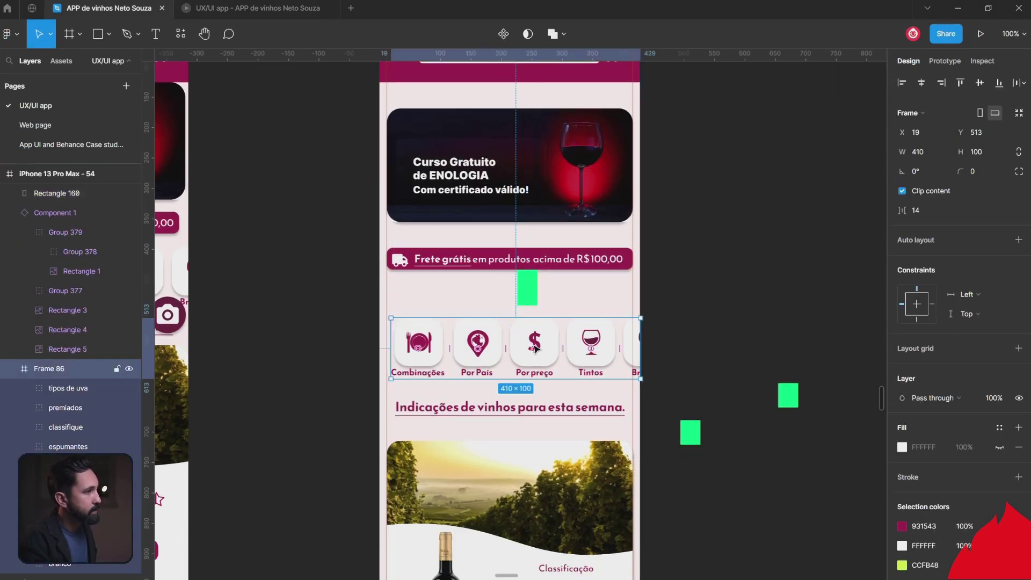
scroll(304, 390, down, 1)
drag(321, 316, 469, 401)
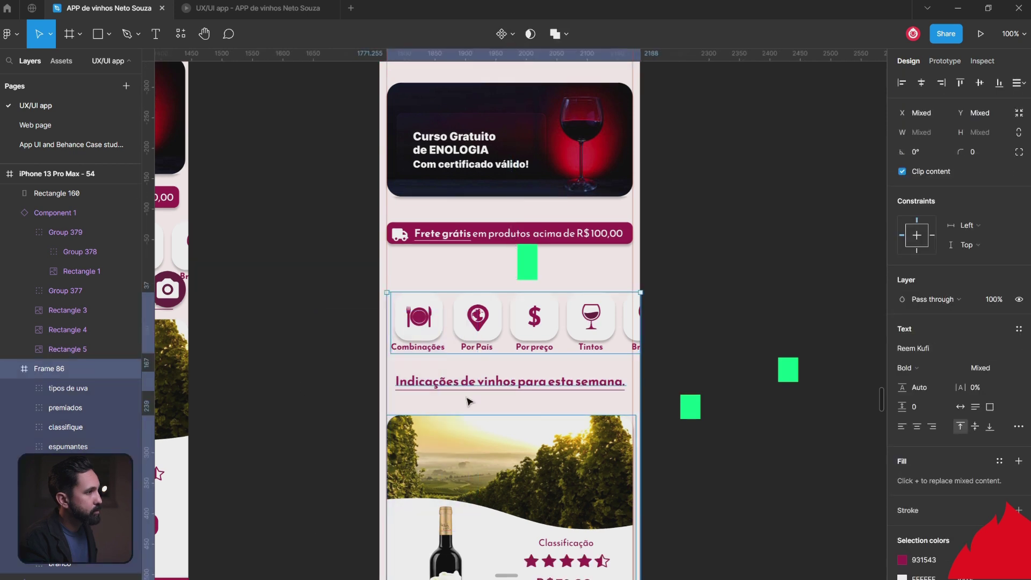
drag(485, 325, 481, 310)
drag(525, 275, 731, 280)
Step: Check the gap between the Frete grátis strip and the category icons in the prototype, down to the wine card's end
click(238, 15)
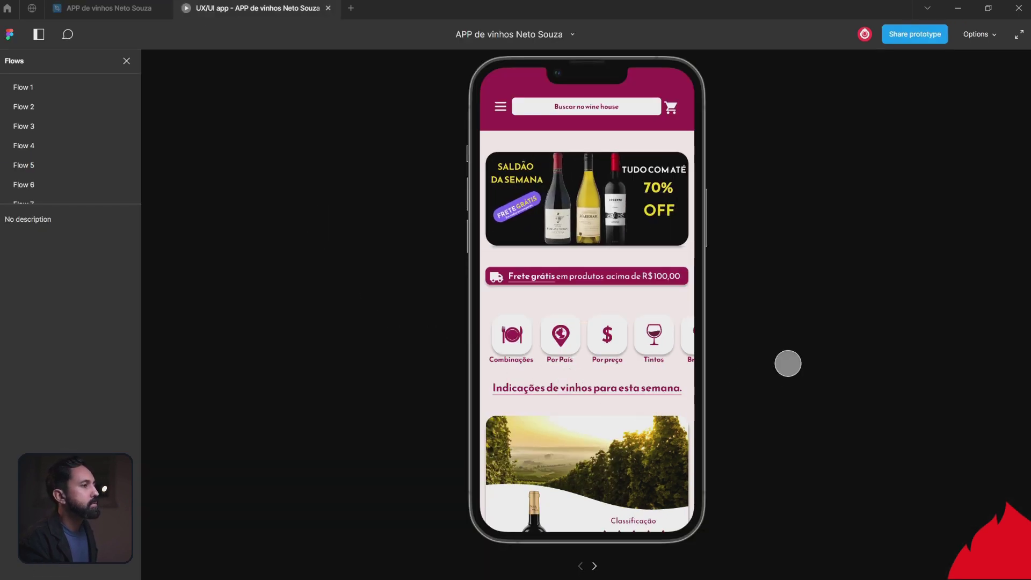
scroll(642, 326, down, 4)
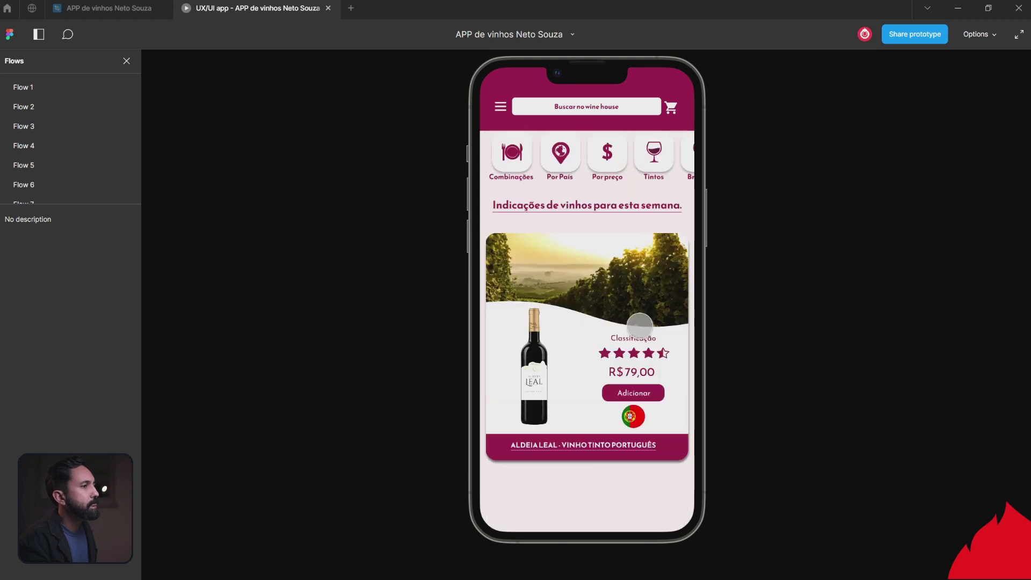
scroll(639, 326, up, 4)
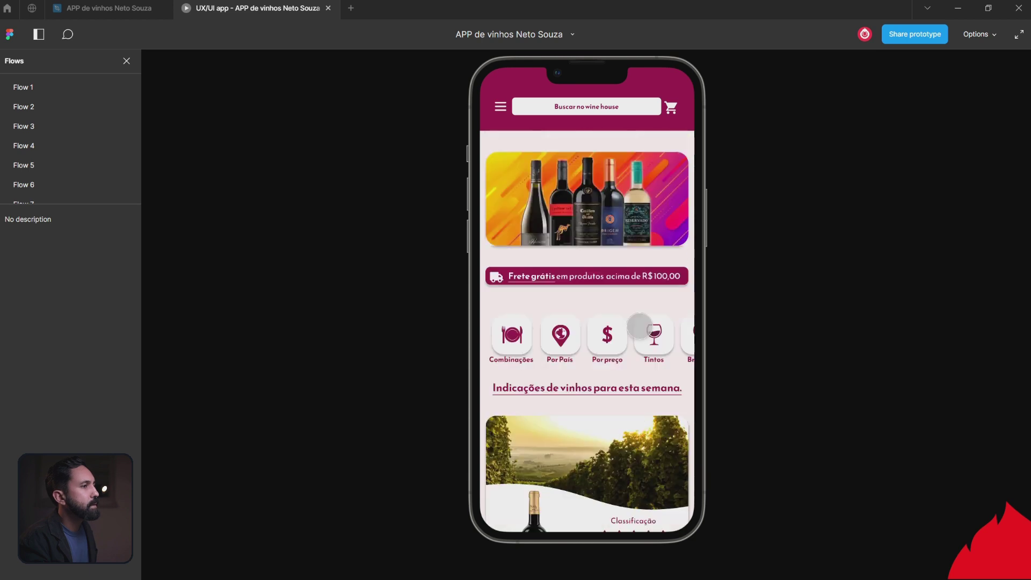
Step: In the design file, move the Ofertas únicas banner up to Y 1206.65, directly below a 59-high spacer placed under the wine card
click(92, 12)
scroll(577, 461, down, 10)
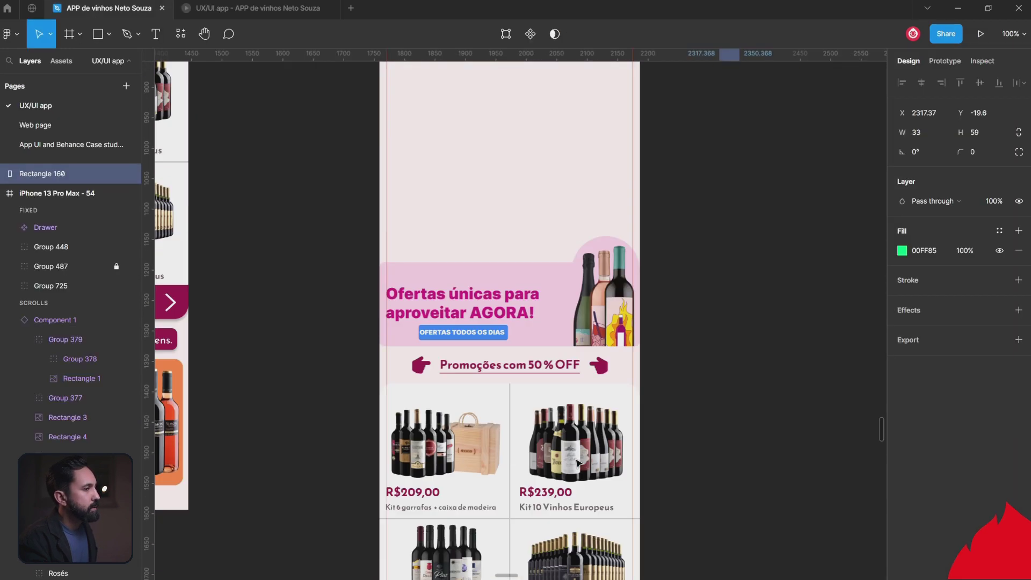
scroll(577, 461, up, 5)
click(528, 487)
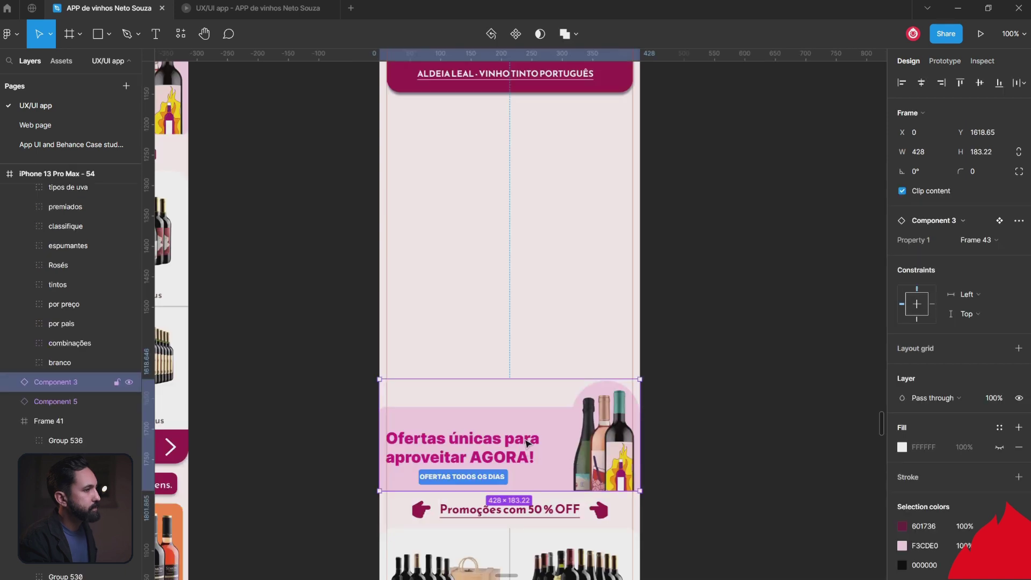
drag(528, 442, 528, 206)
scroll(753, 174, up, 12)
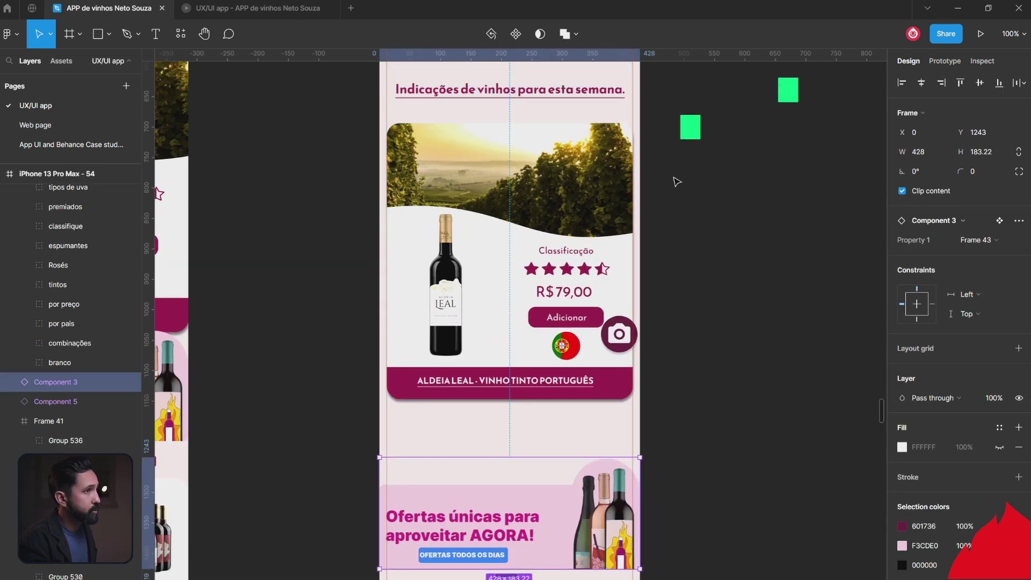
scroll(599, 454, down, 5)
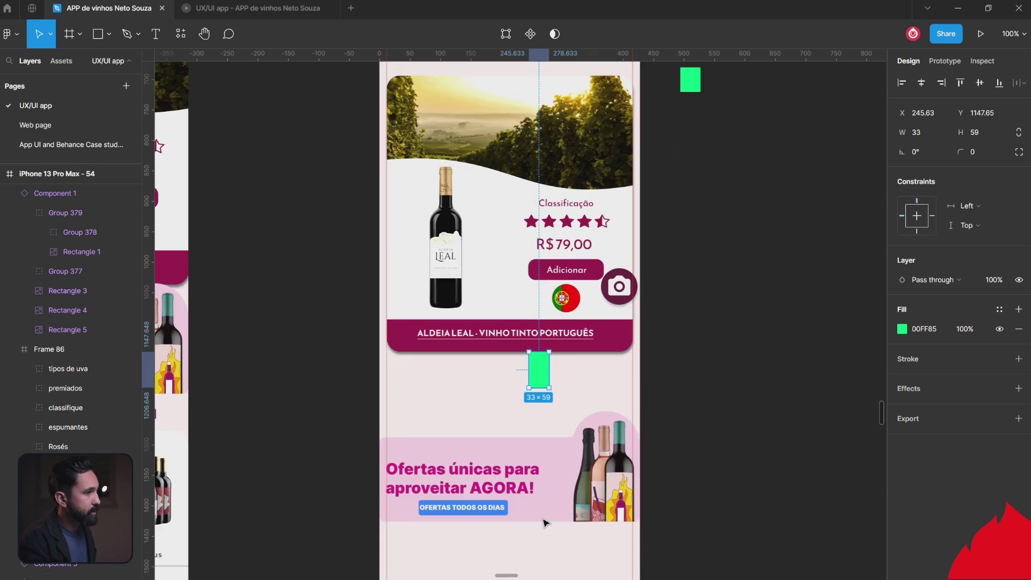
scroll(599, 453, down, 10)
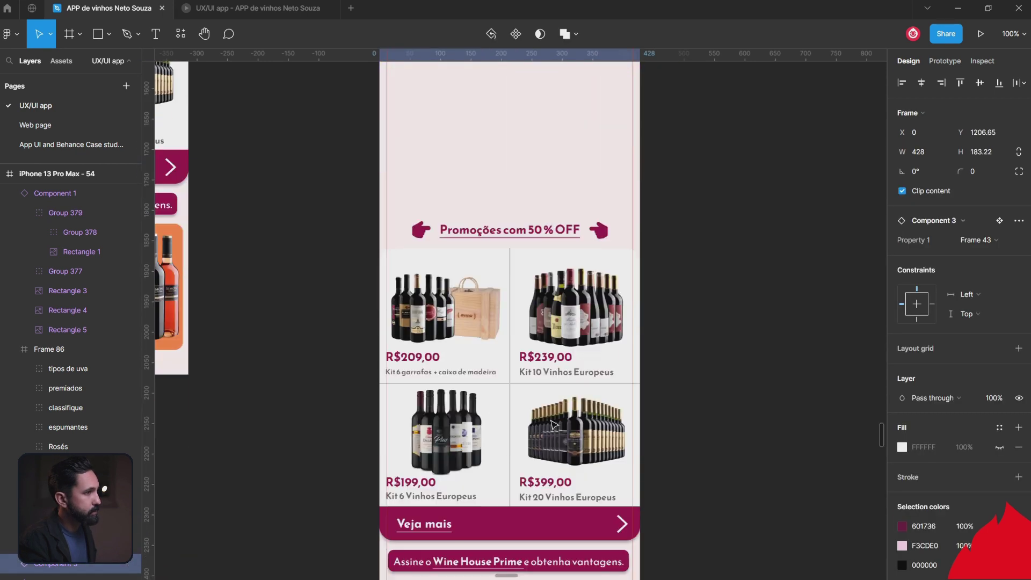
Step: Move the Promoções com 50% OFF heading and the product grid together up to just below the Ofertas únicas banner
drag(417, 186, 598, 223)
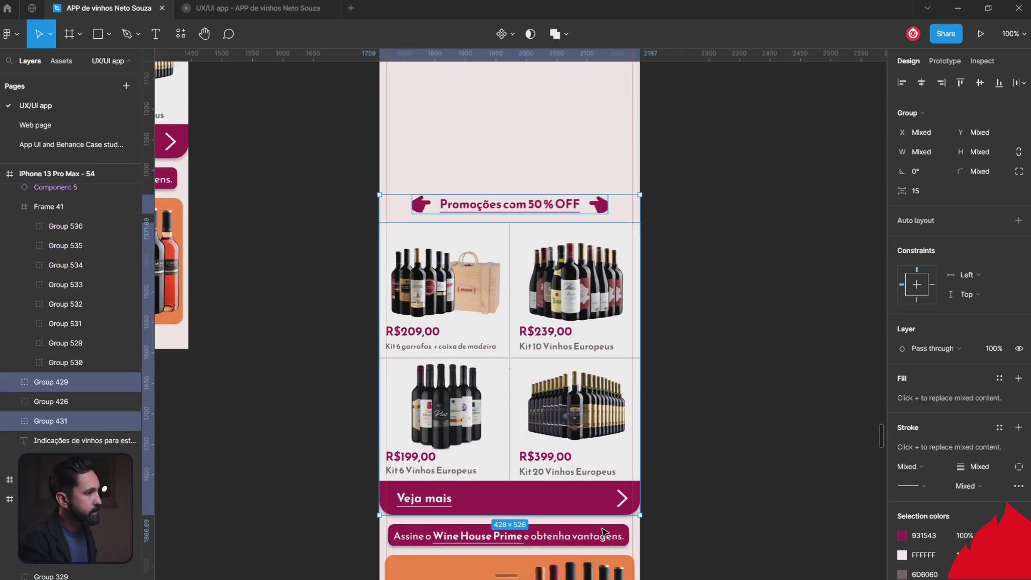
key(ctrl+v)
scroll(507, 240, up, 3)
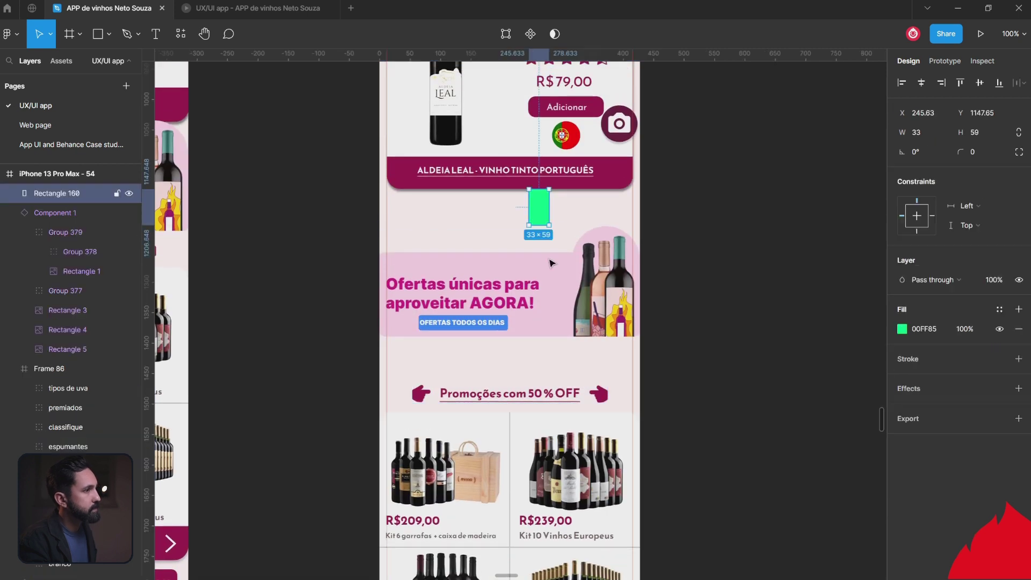
Step: Move the promotions heading and product grid up against the 59-high spacer placed under the offers banner, and set the spacer outside the frame
drag(537, 209, 548, 349)
click(359, 403)
drag(345, 334, 634, 574)
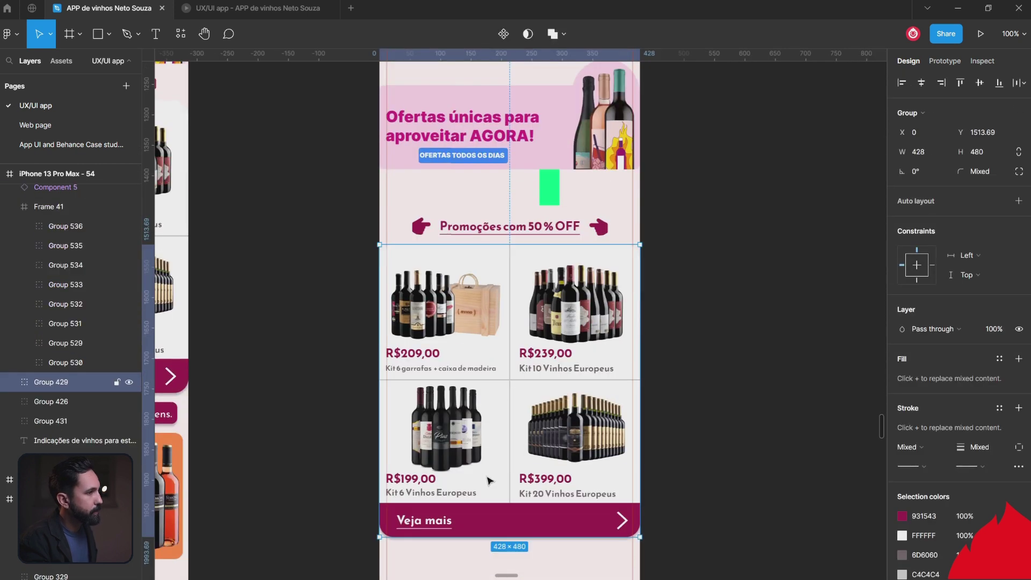
click(345, 224)
drag(346, 218, 595, 459)
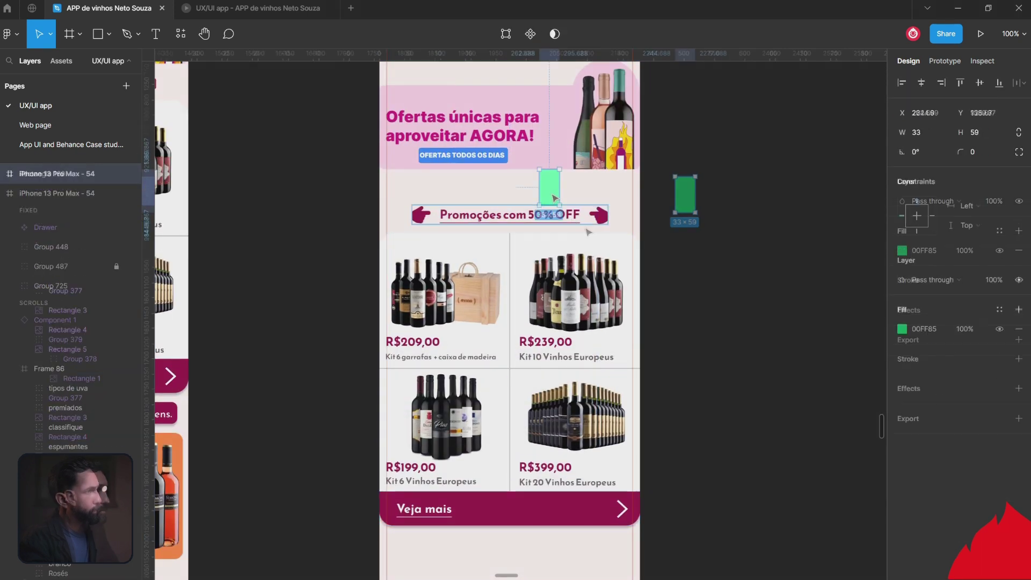
drag(549, 187, 685, 194)
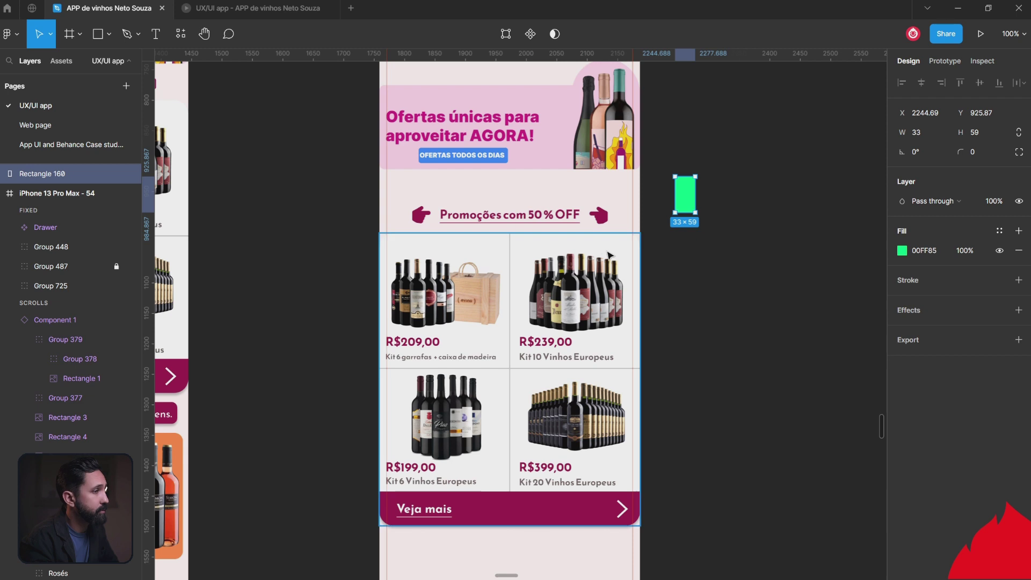
Step: Set the corner radius of the Veja mais bar and the product grid's white background to 0
ctrl+click(592, 516)
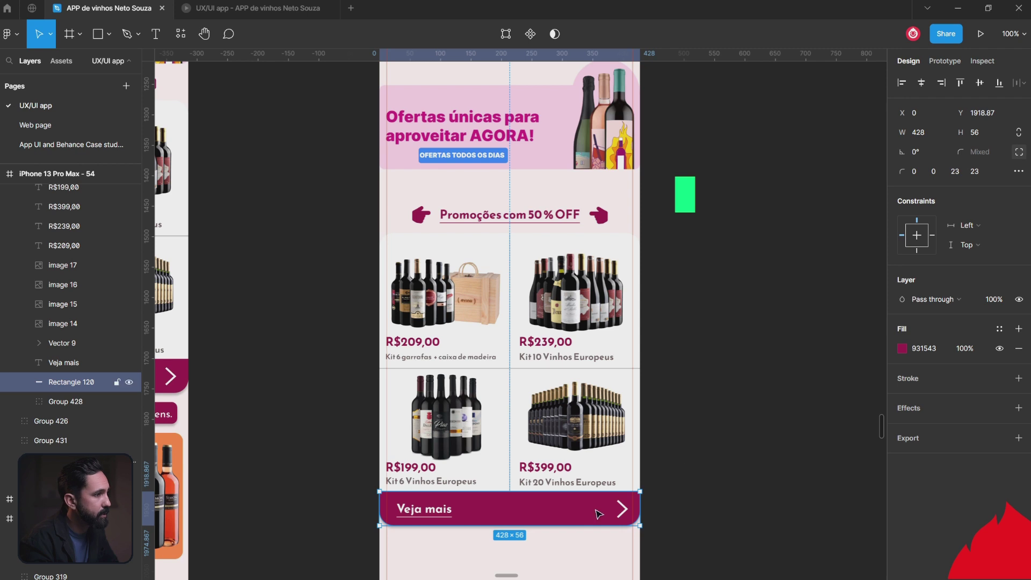
double_click(598, 514)
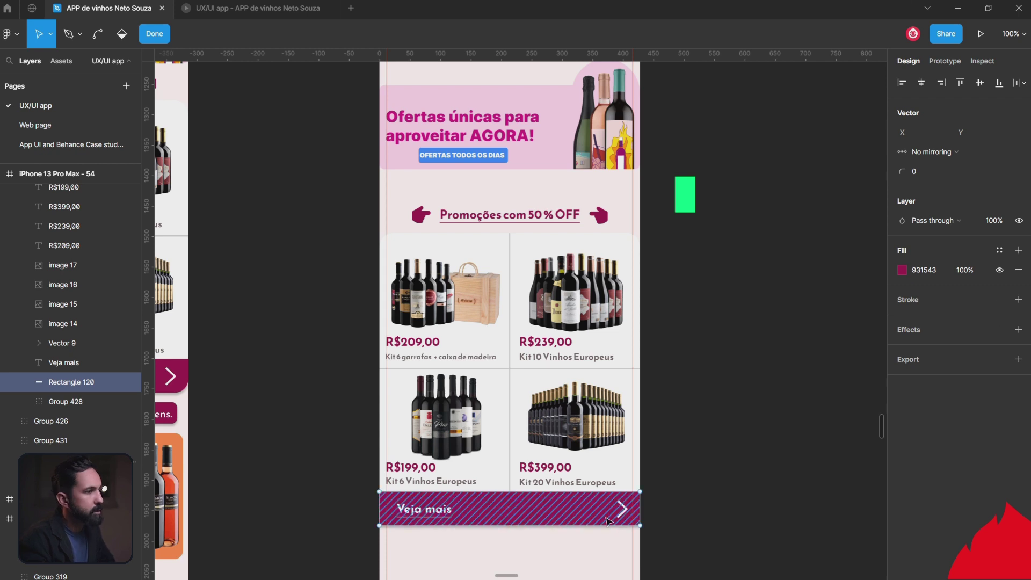
click(617, 248)
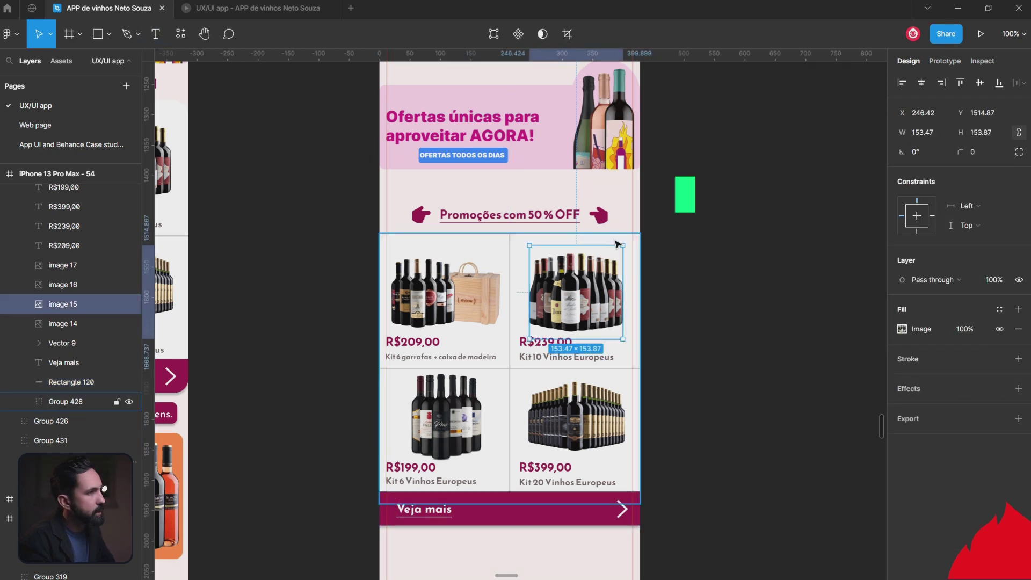
click(617, 244)
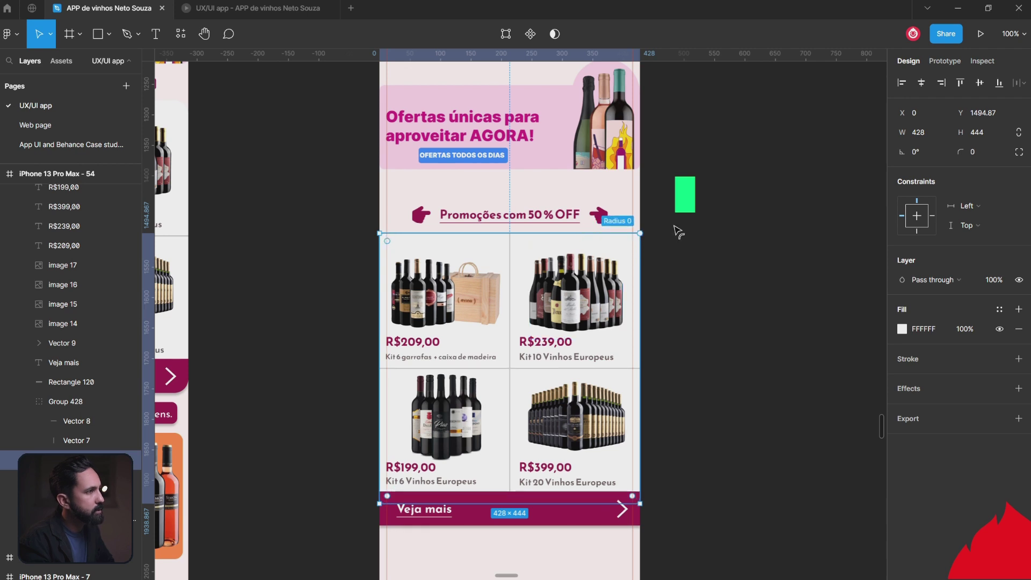
click(718, 299)
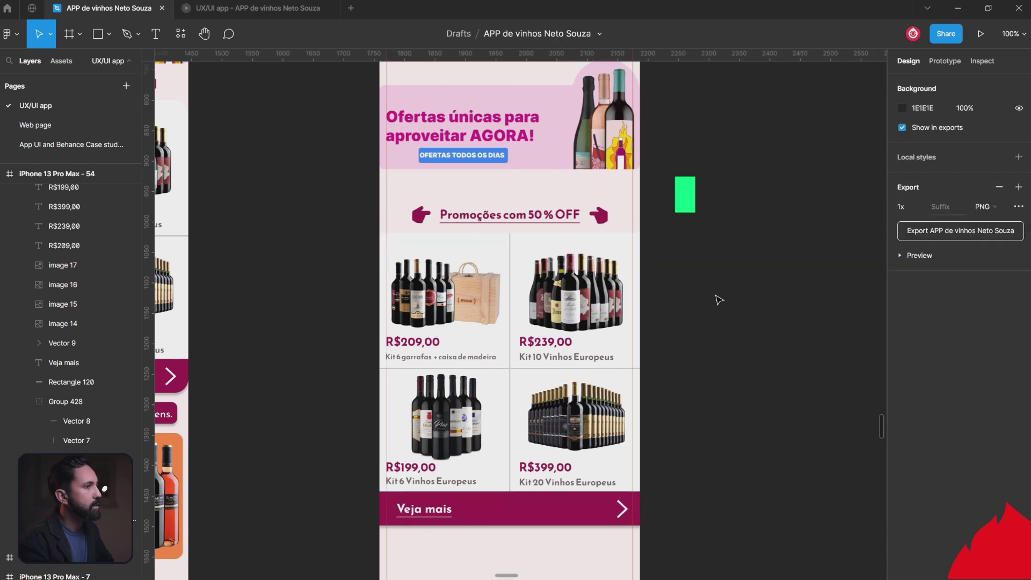
Step: Preview the promotions section in the prototype, checking the square-cornered product grid and the spacing around the offers banner
scroll(719, 300, up, 1)
click(301, 16)
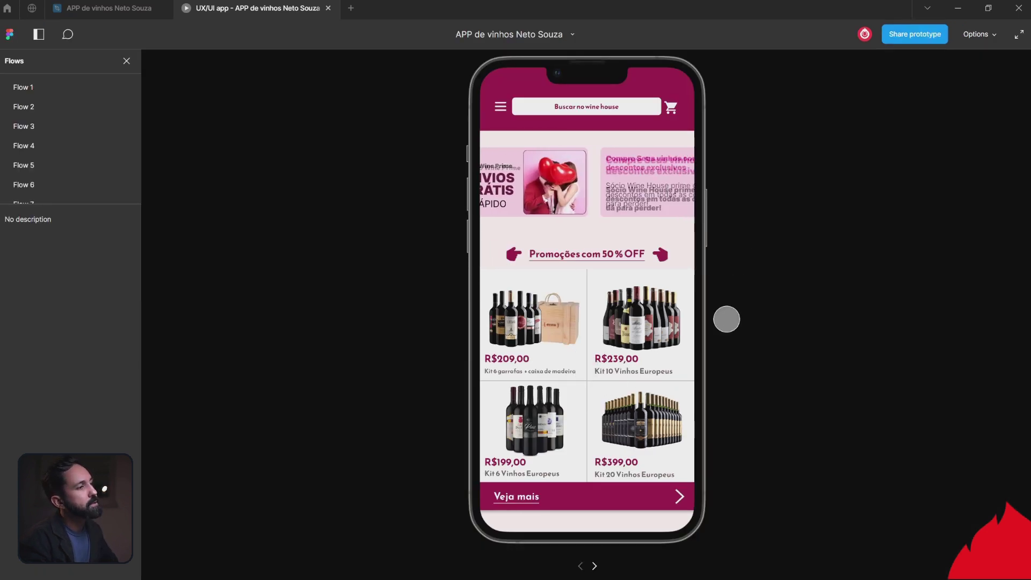
scroll(655, 484, down, 2)
scroll(655, 484, up, 2)
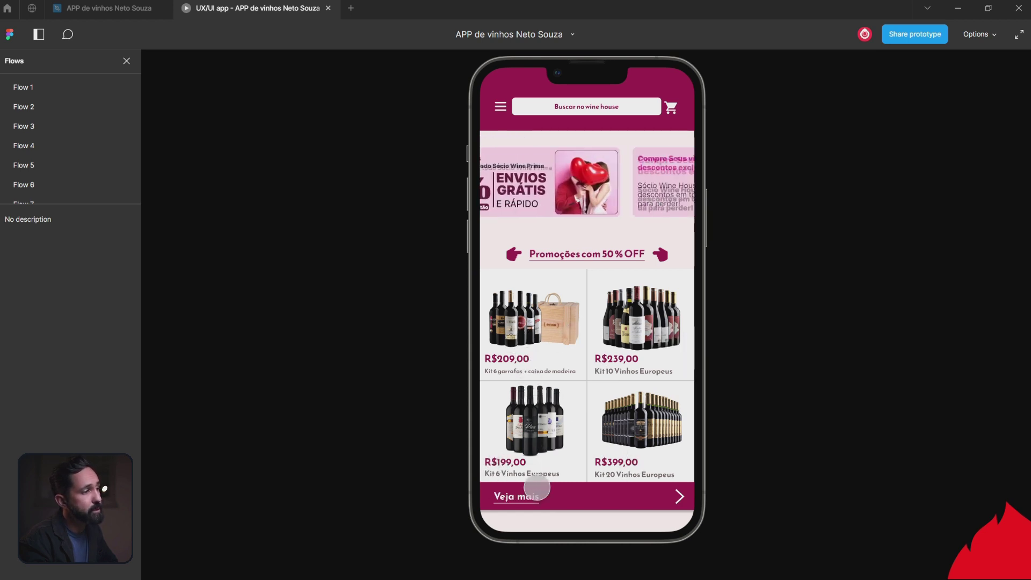
scroll(623, 419, up, 2)
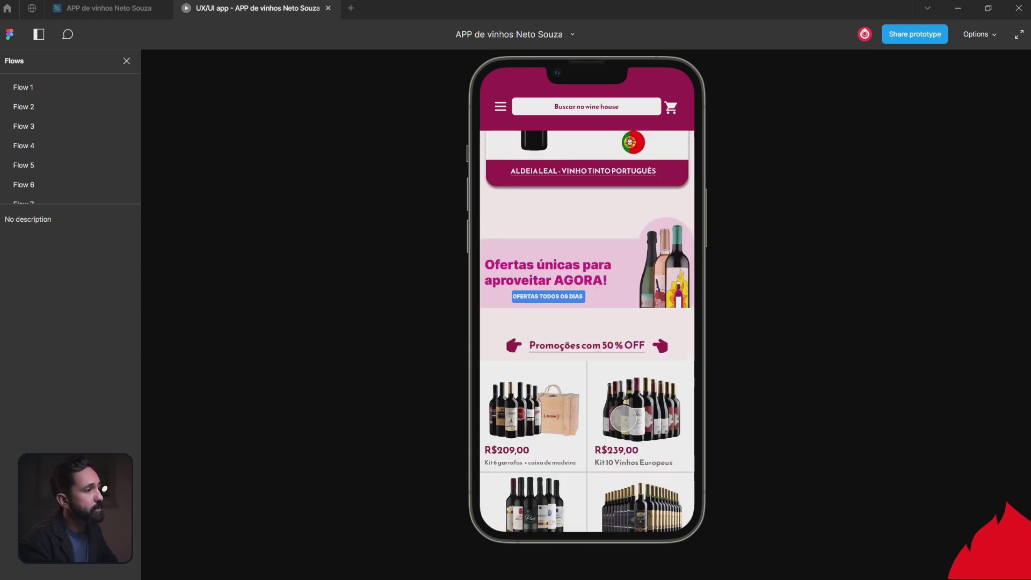
Step: In the design file, move the Assine o Wine House Prime strip and the orange banner together up towards the Veja mais bar
click(102, 8)
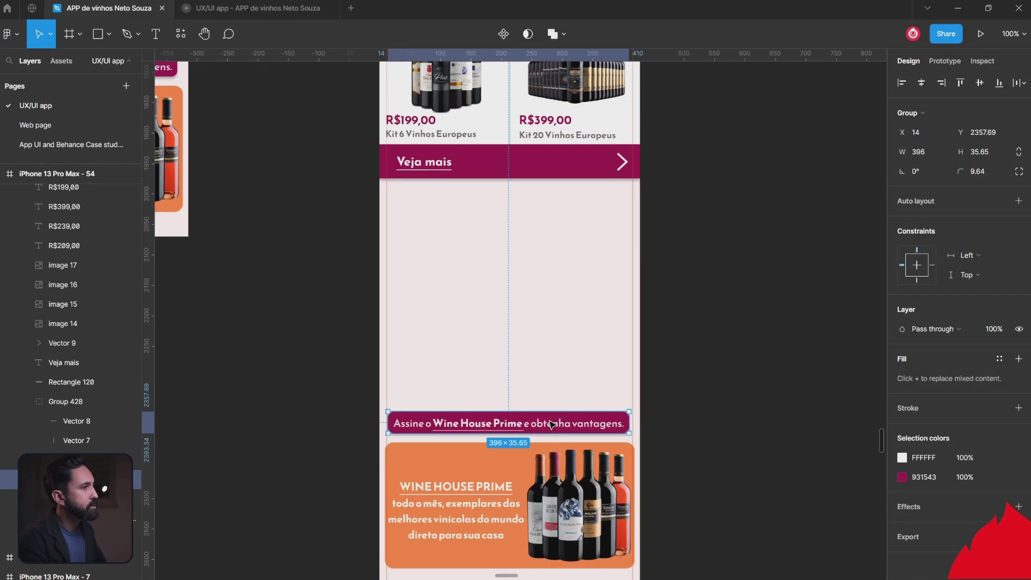
scroll(551, 422, down, 2)
drag(462, 295, 547, 409)
drag(542, 418, 542, 242)
Step: Place a 33 × 59 spacer directly under the Veja mais bar and align the Assine o Wine House Prime strip against it
scroll(656, 432, up, 5)
scroll(658, 435, up, 3)
key(ctrl+v)
drag(686, 128, 563, 465)
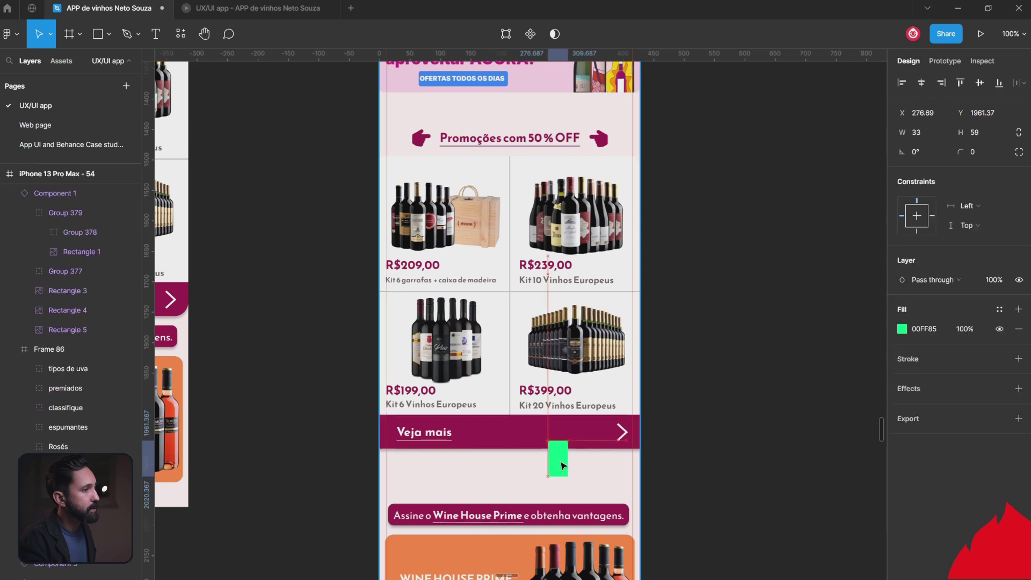
drag(564, 520, 567, 502)
scroll(570, 497, up, 2)
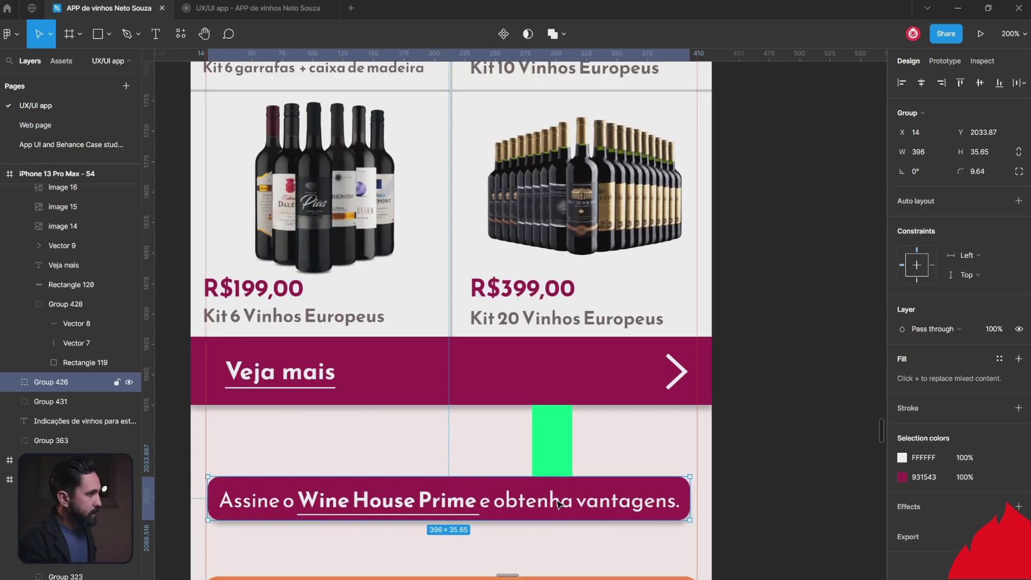
Step: Stretch the Assine o Wine House Prime strip to the side margins and scale the orange banner proportionally to fit between the guides
drag(207, 497, 203, 496)
drag(691, 497, 697, 496)
scroll(490, 418, down, 4)
click(490, 418)
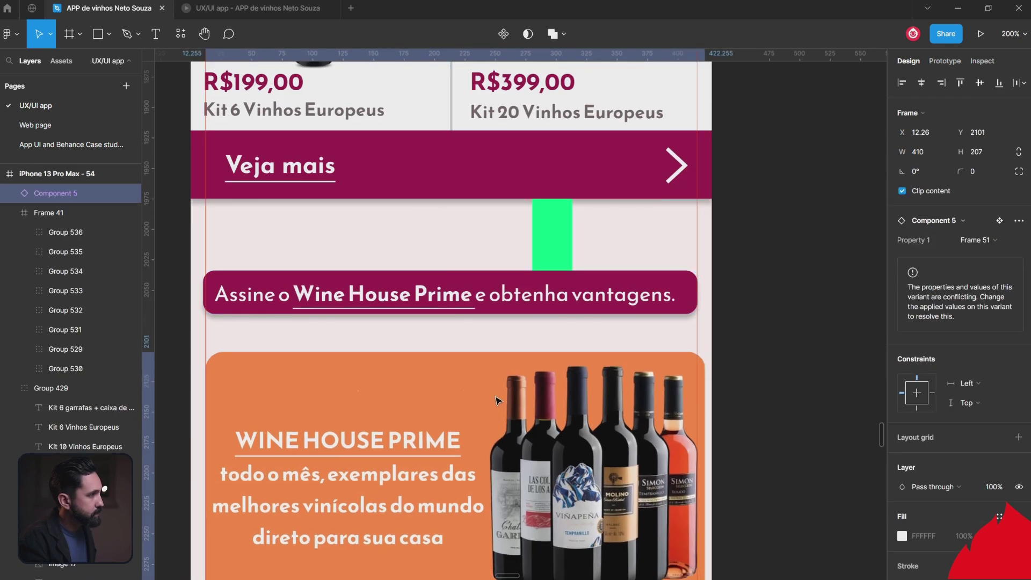
scroll(590, 429, down, 4)
key(k)
drag(702, 391, 712, 442)
scroll(735, 368, up, 4)
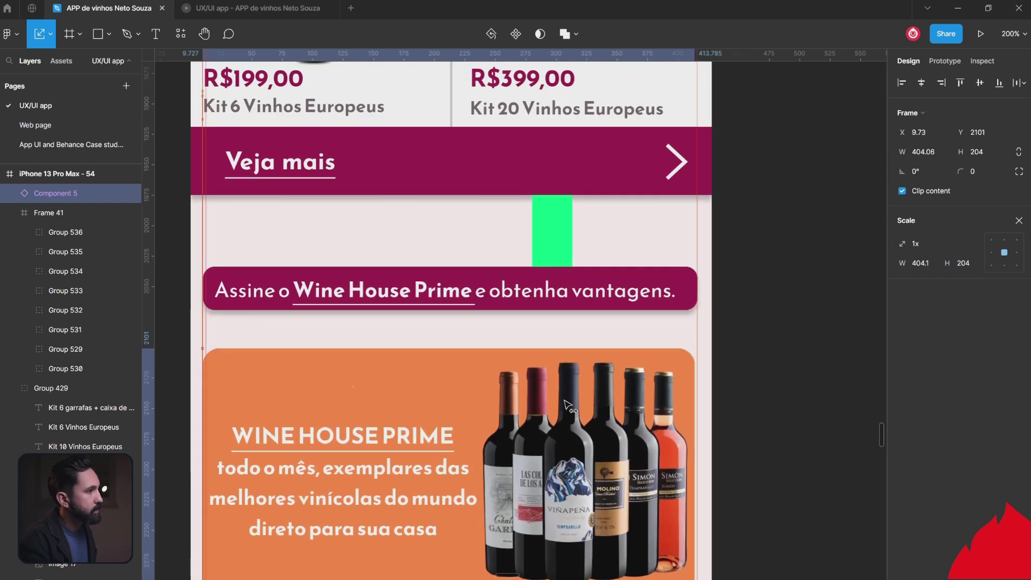
Step: Place a copy of the spacer scaled to about 24 × 43 under the Assine strip, and nudge the orange banner down
click(560, 243)
alt+drag(561, 243, 572, 360)
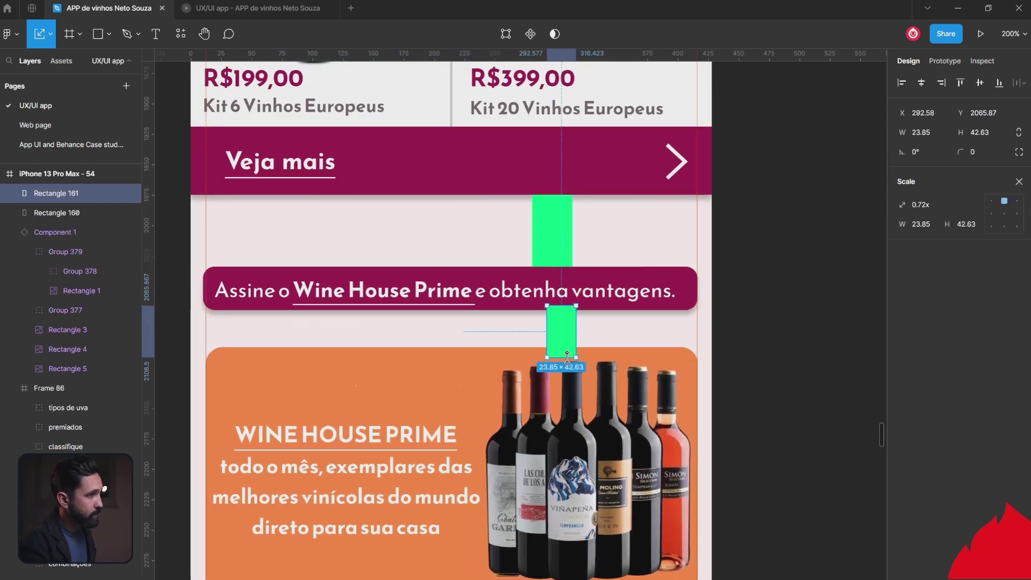
click(583, 383)
key(Down)
key(Down)
key(Down)
key(Down)
key(Down)
key(Down)
click(571, 330)
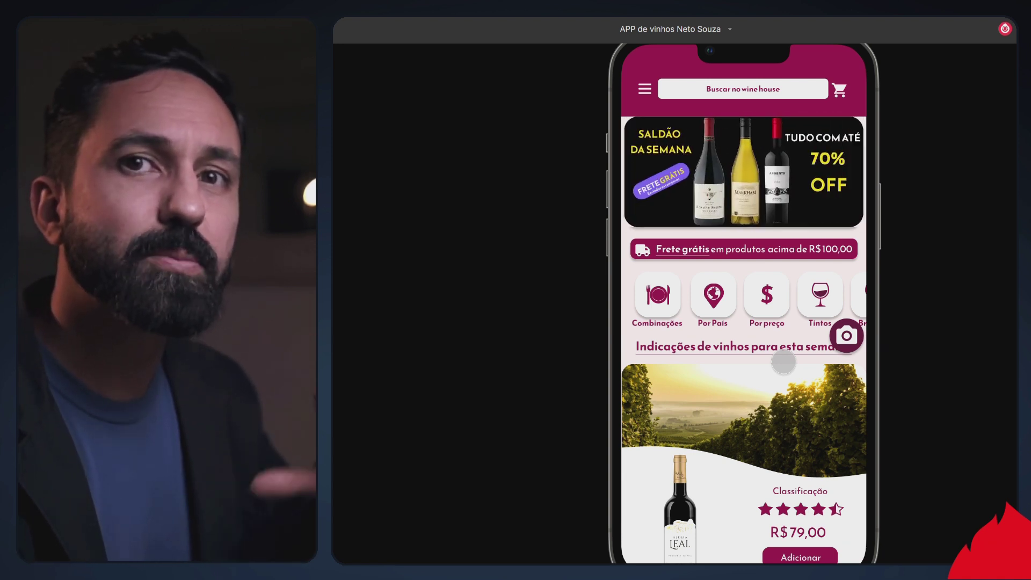
Step: In the prototype, compare the original and refined home screens from top to bottom, checking section spacing and side margins
scroll(783, 361, down, 10)
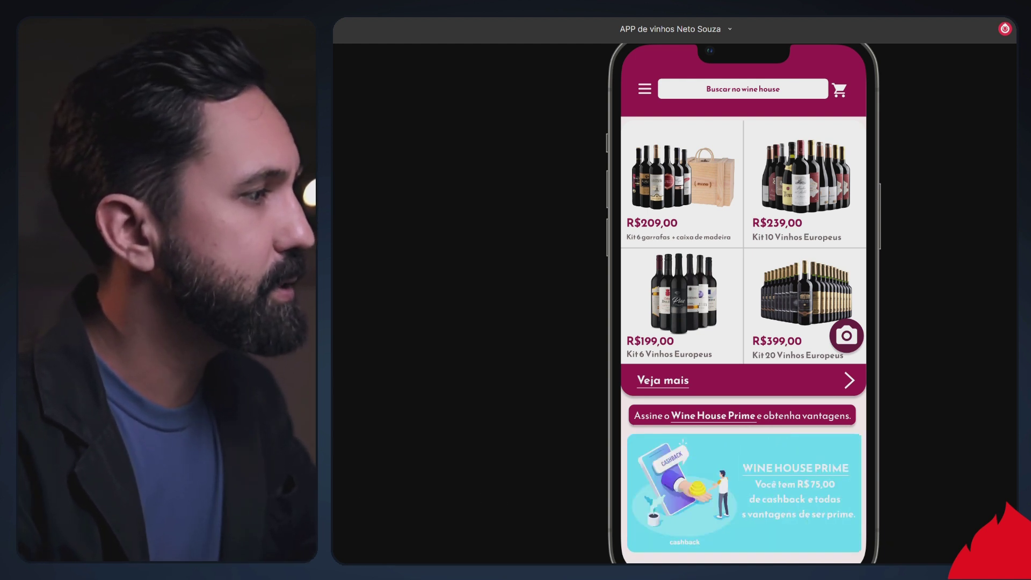
scroll(744, 323, up, 10)
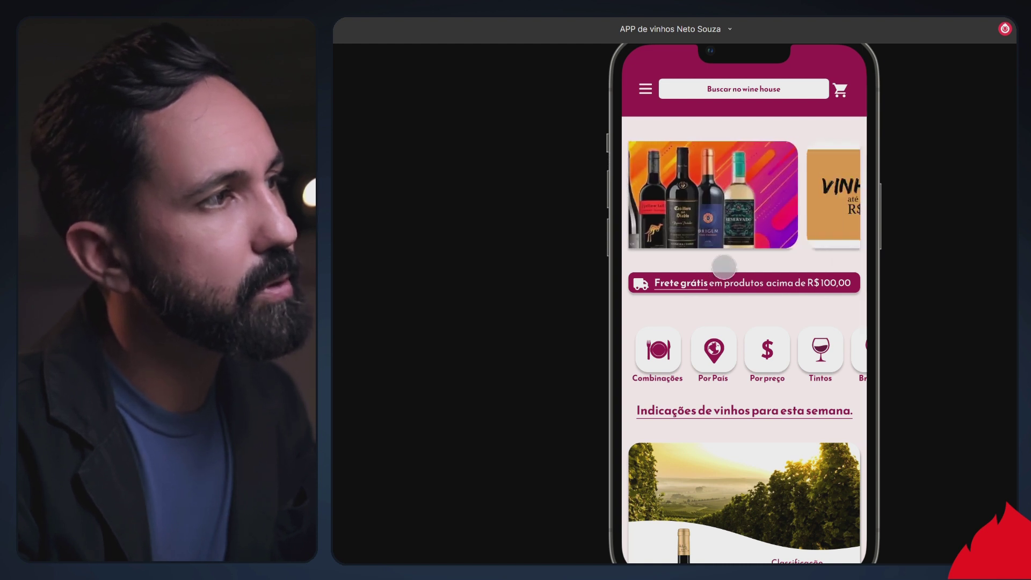
scroll(726, 278, down, 2)
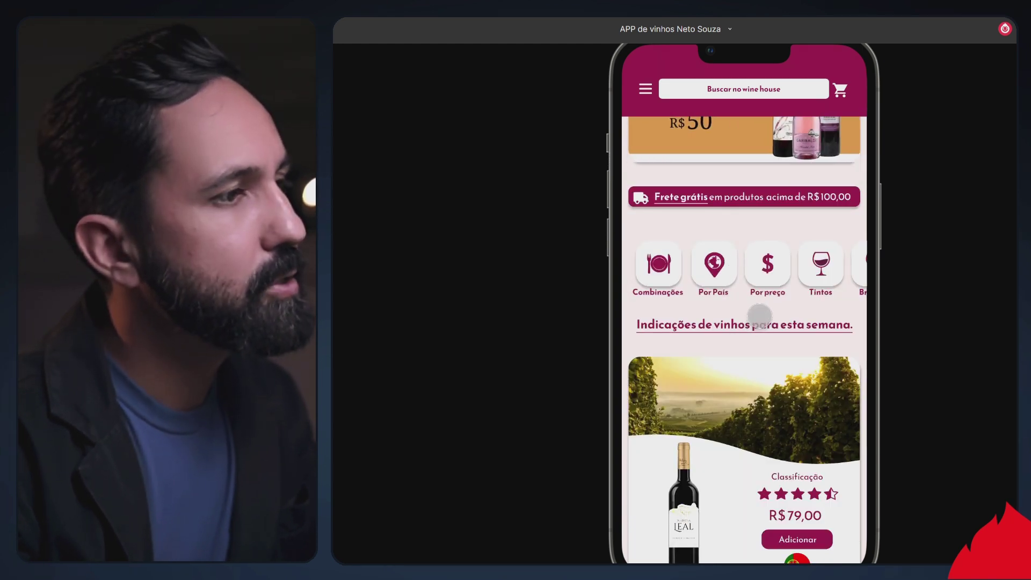
scroll(768, 351, down, 2)
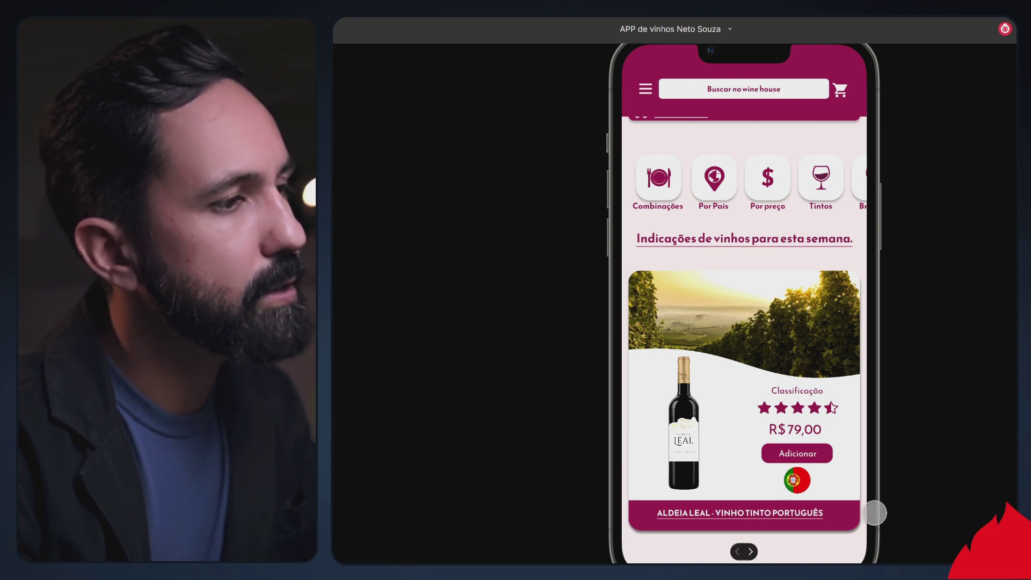
scroll(737, 398, down, 2)
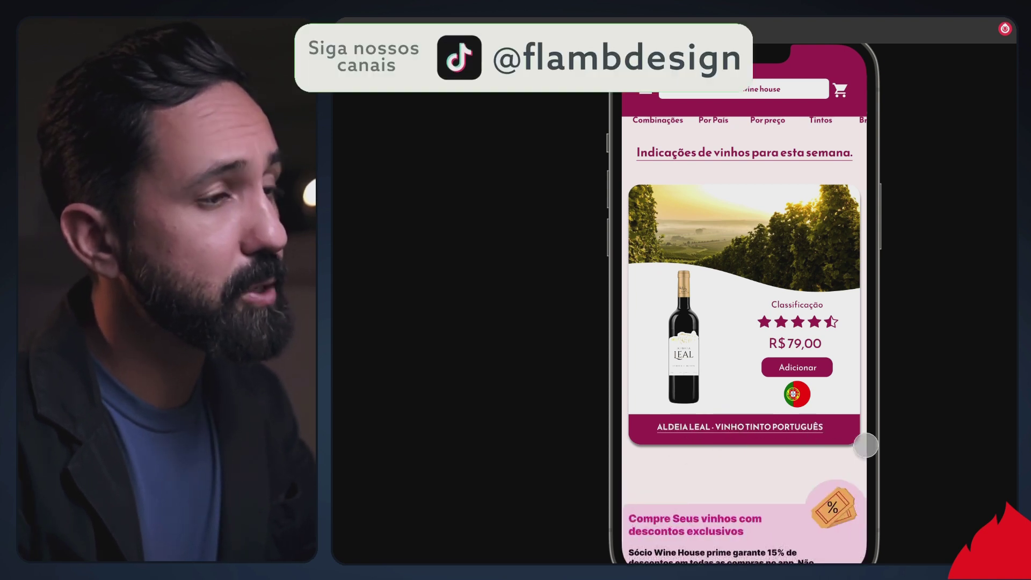
drag(840, 445, 757, 363)
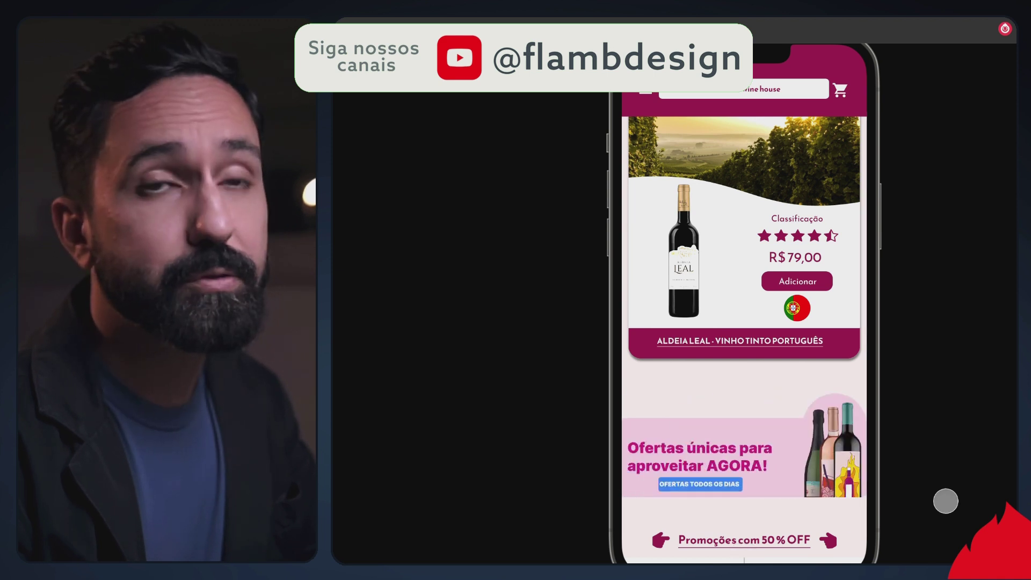
scroll(902, 476, down, 2)
scroll(756, 443, down, 5)
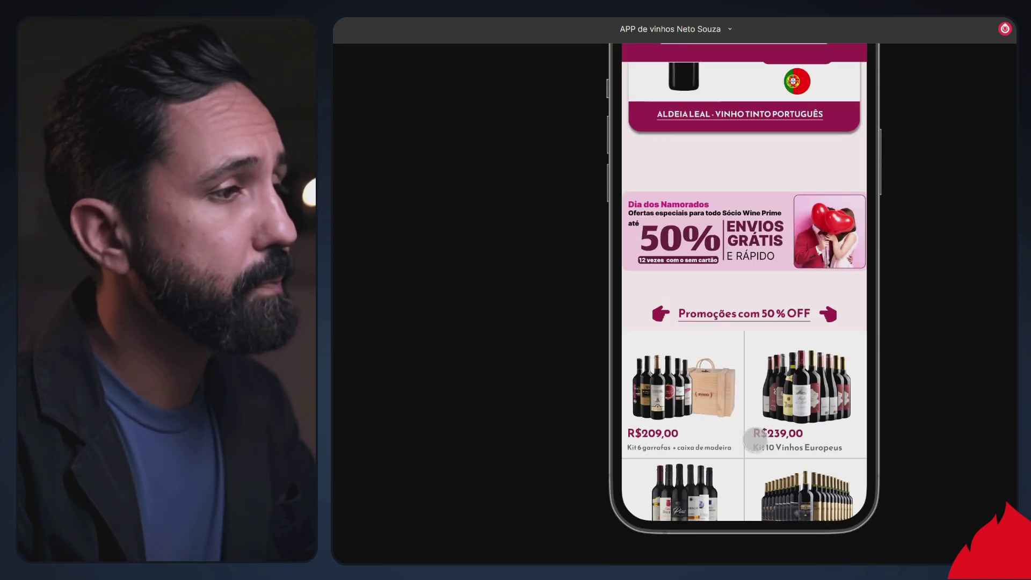
scroll(677, 312, down, 2)
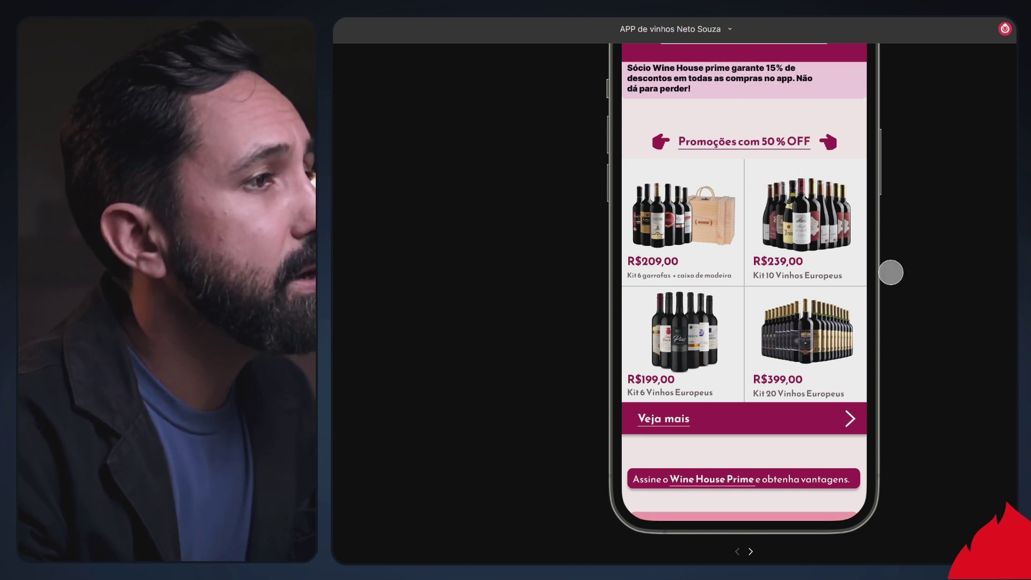
scroll(737, 419, down, 2)
scroll(738, 418, down, 3)
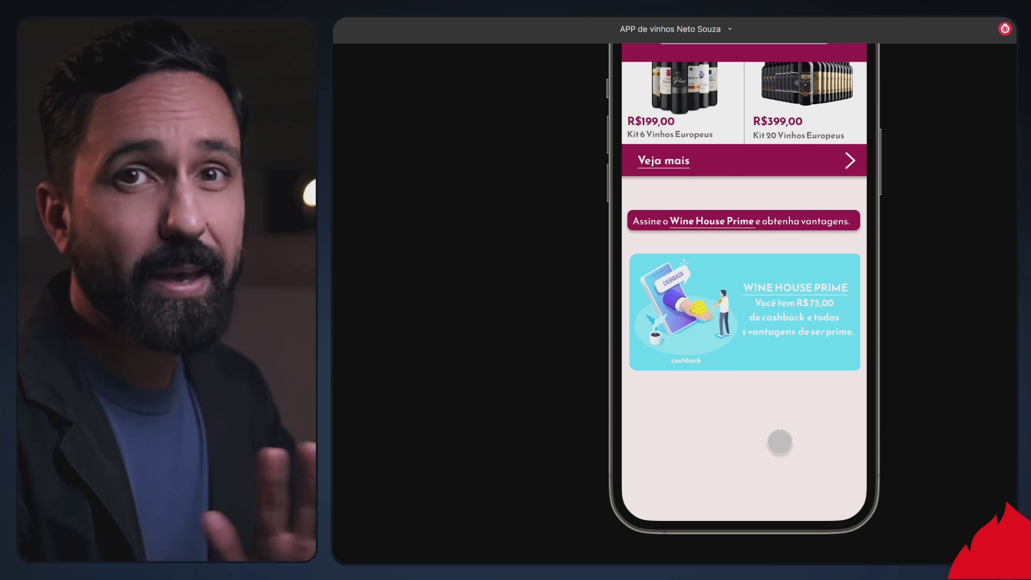
scroll(779, 442, up, 5)
scroll(780, 442, up, 10)
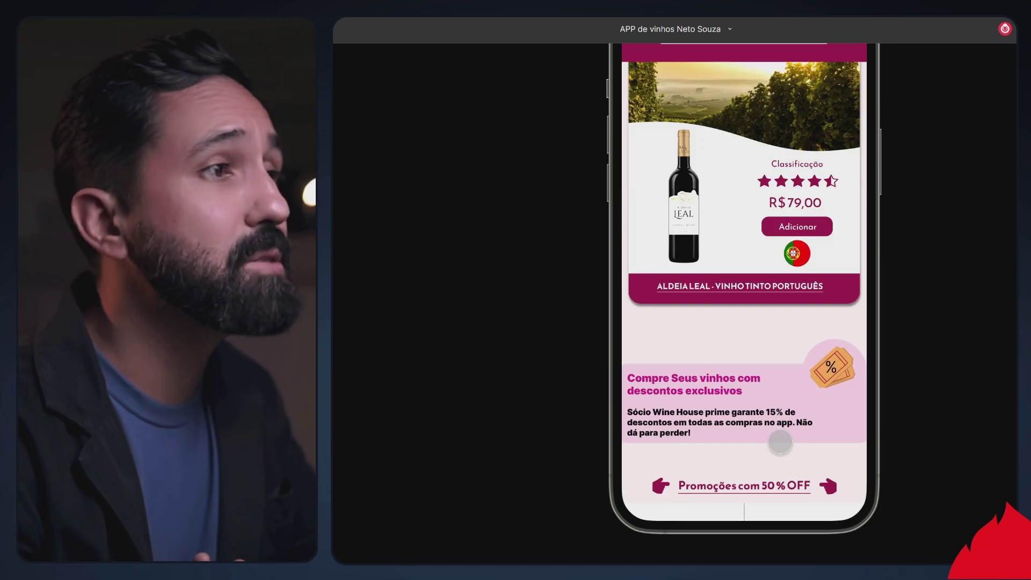
scroll(996, 300, up, 2)
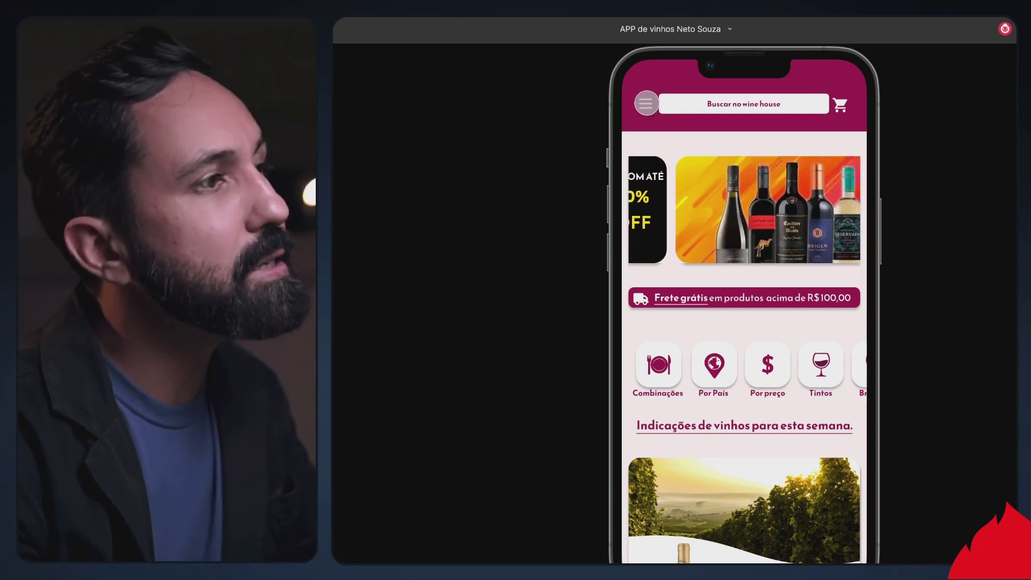
Step: Test opening and closing the side menu in the prototype, examining its list of options
click(646, 104)
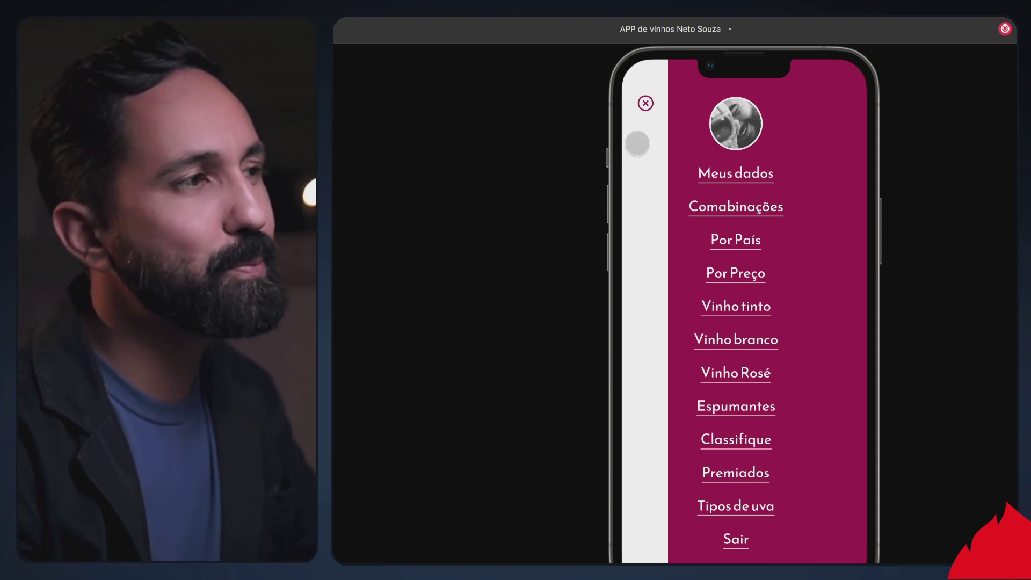
click(646, 103)
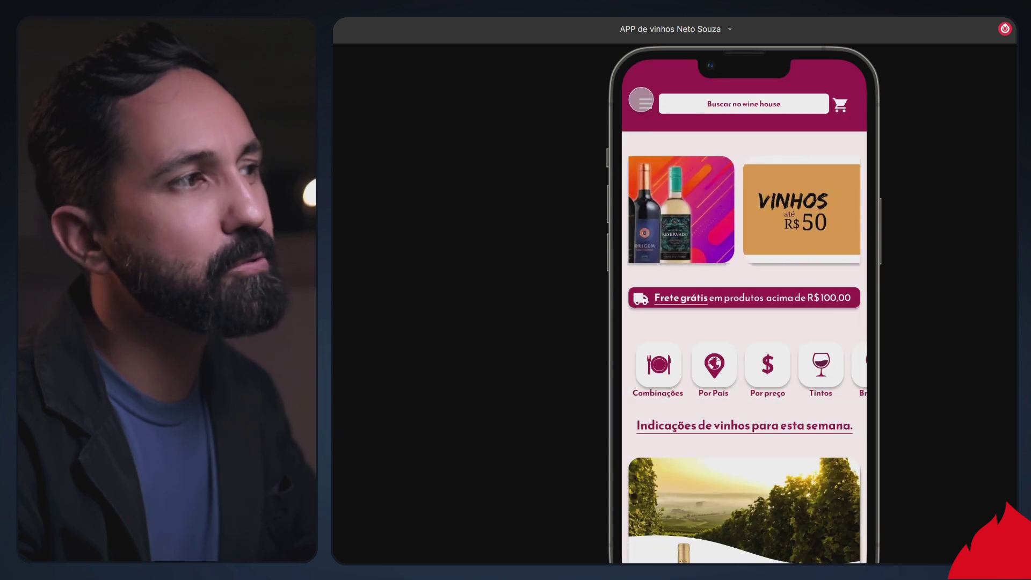
click(645, 102)
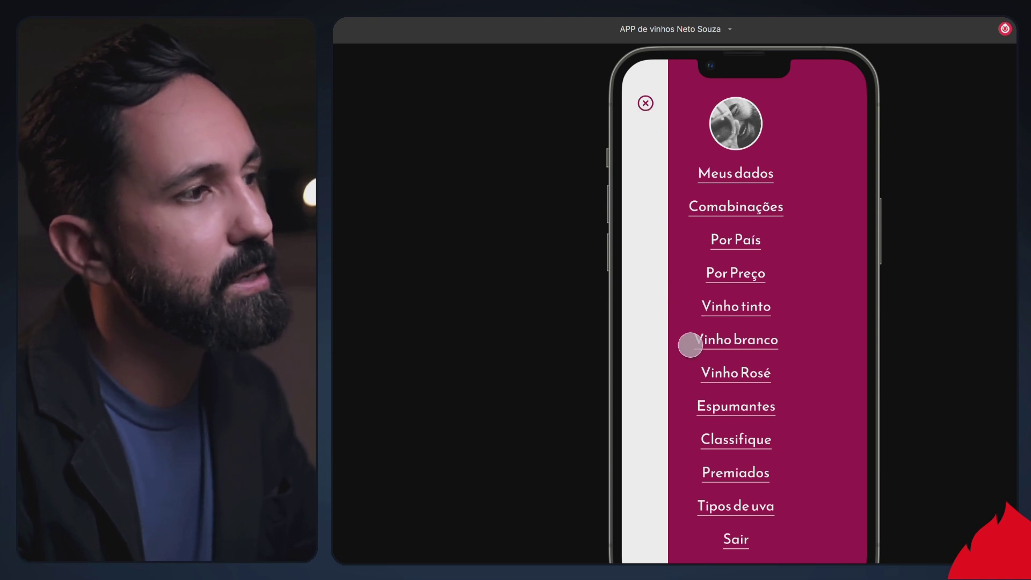
click(645, 103)
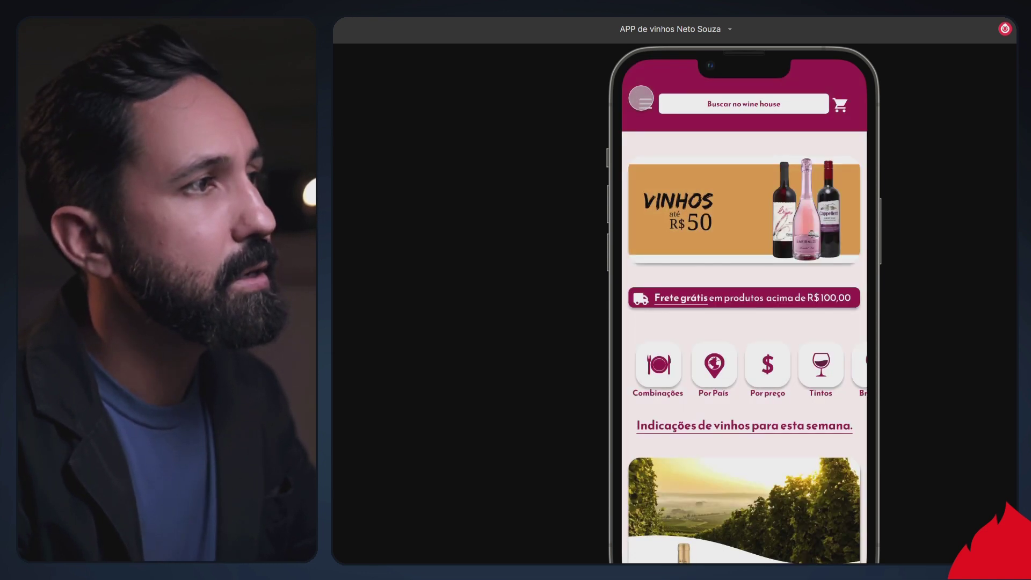